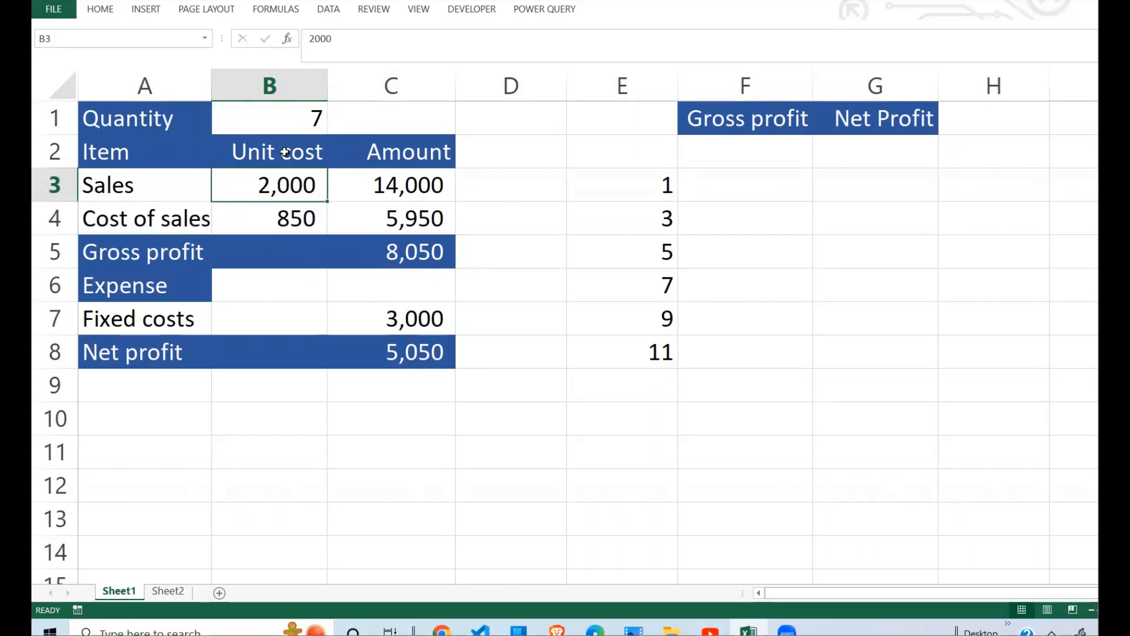
Step: Examine the formulas and inputs behind sales, cost of sales, gross profit, fixed costs and net profit in B1:C8
click(415, 186)
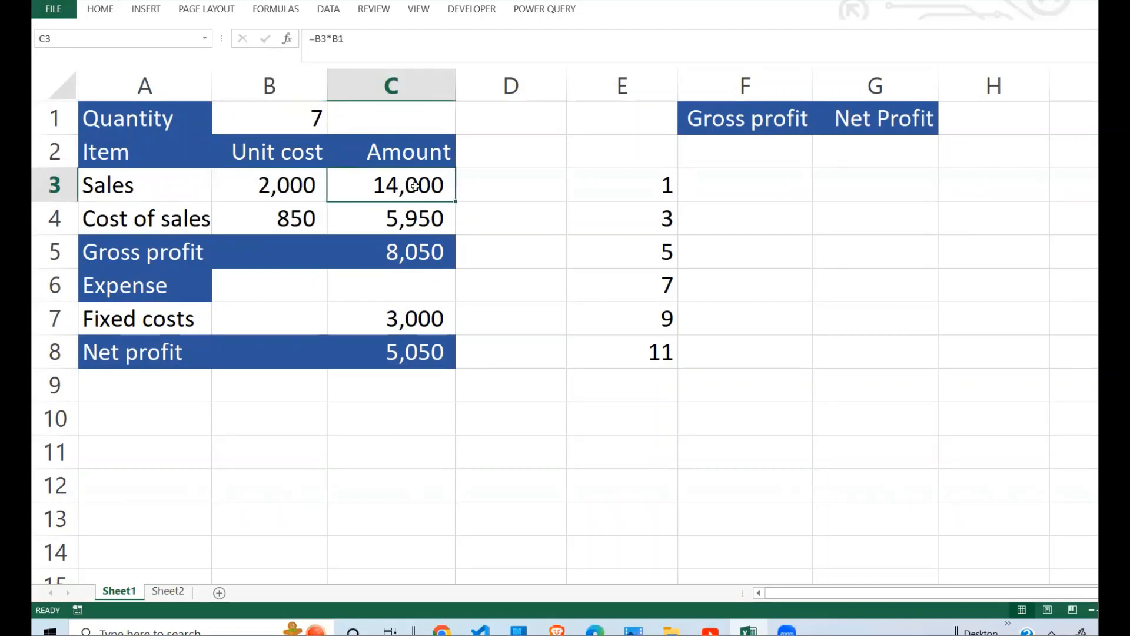
click(290, 219)
click(311, 119)
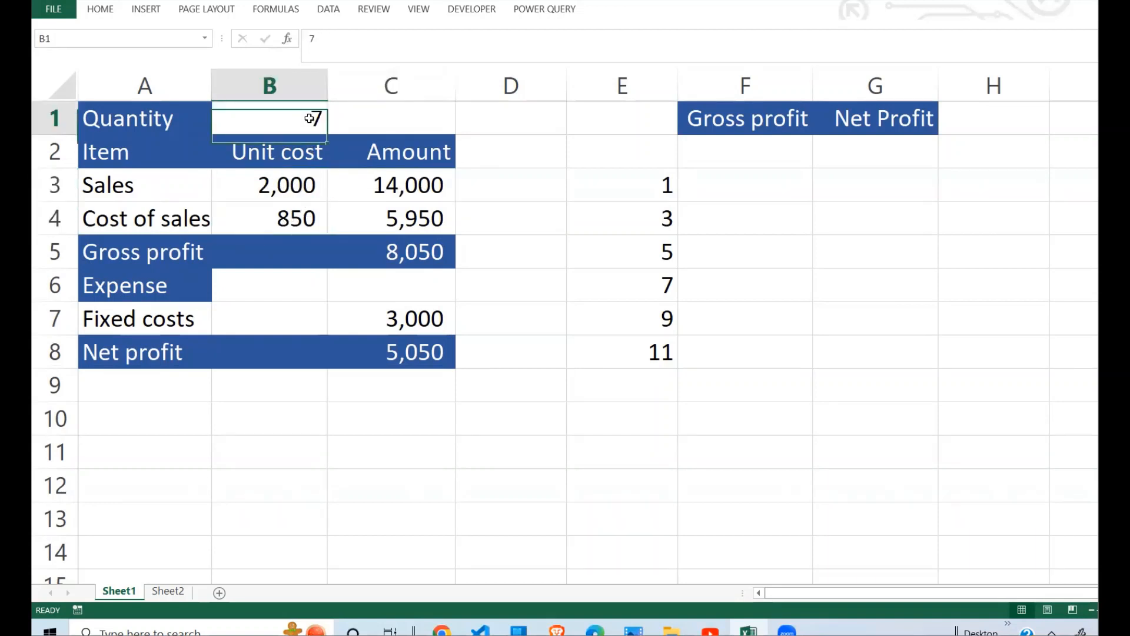
click(289, 218)
click(415, 215)
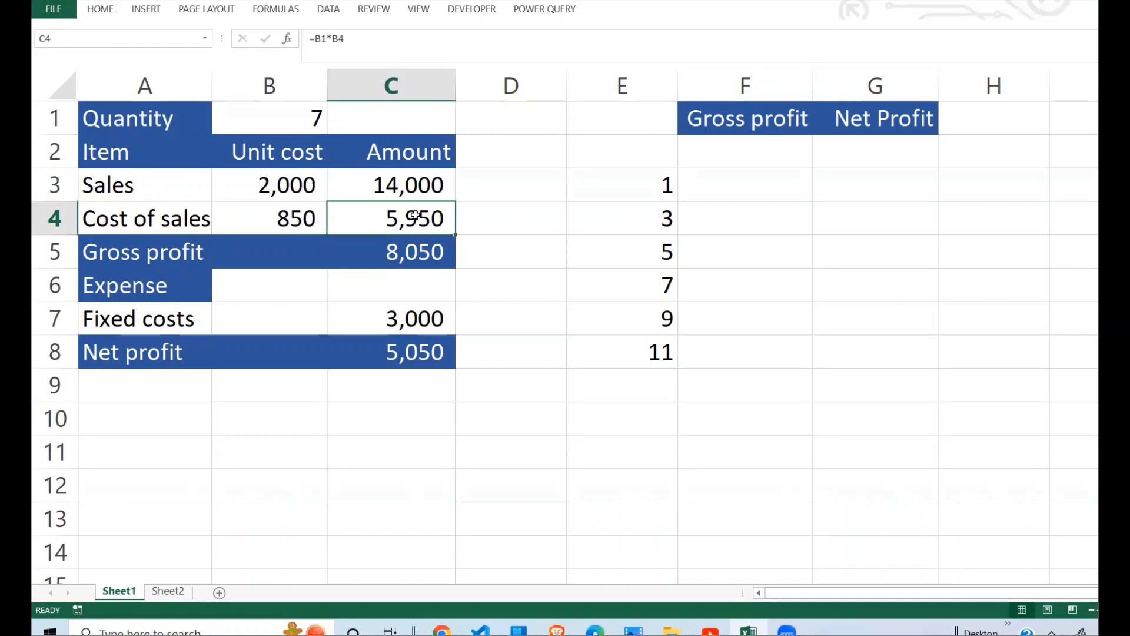
click(435, 250)
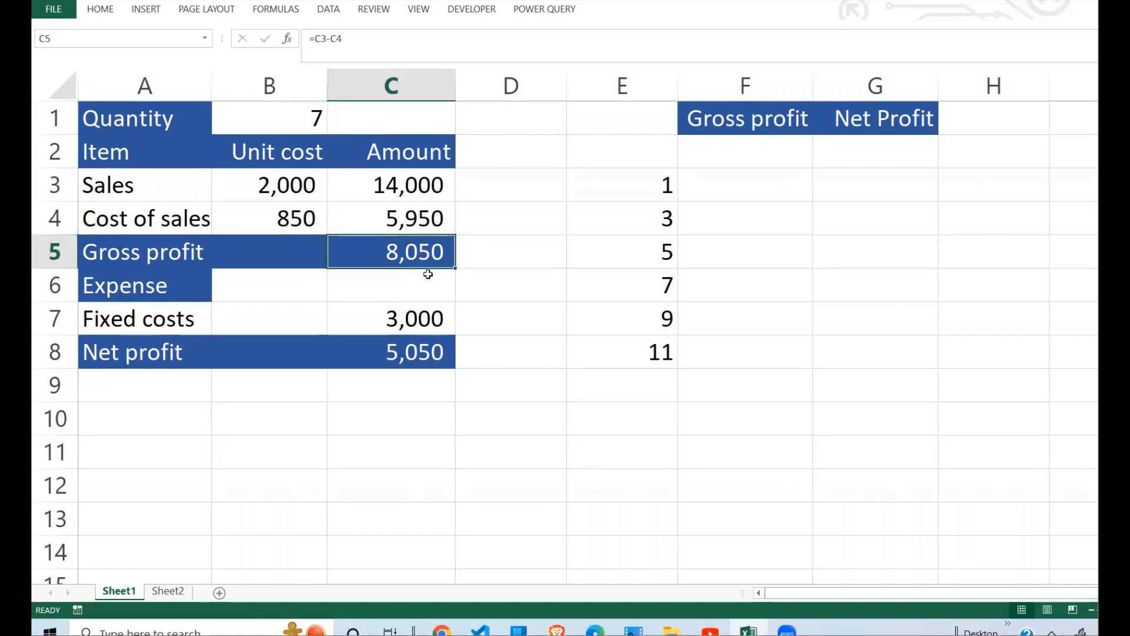
click(429, 320)
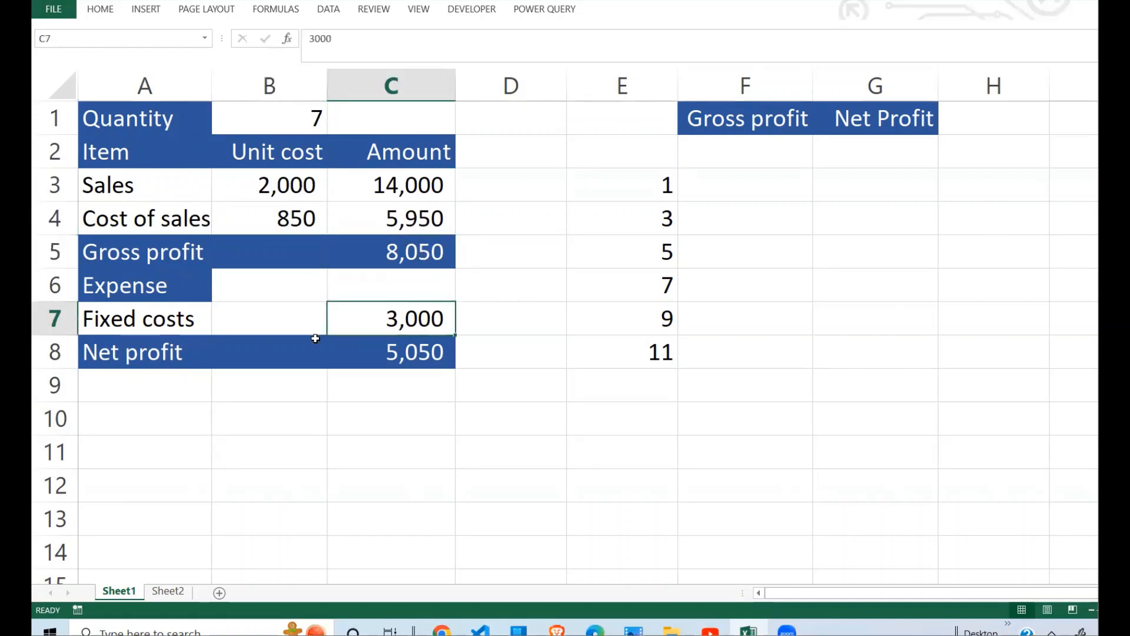
click(423, 358)
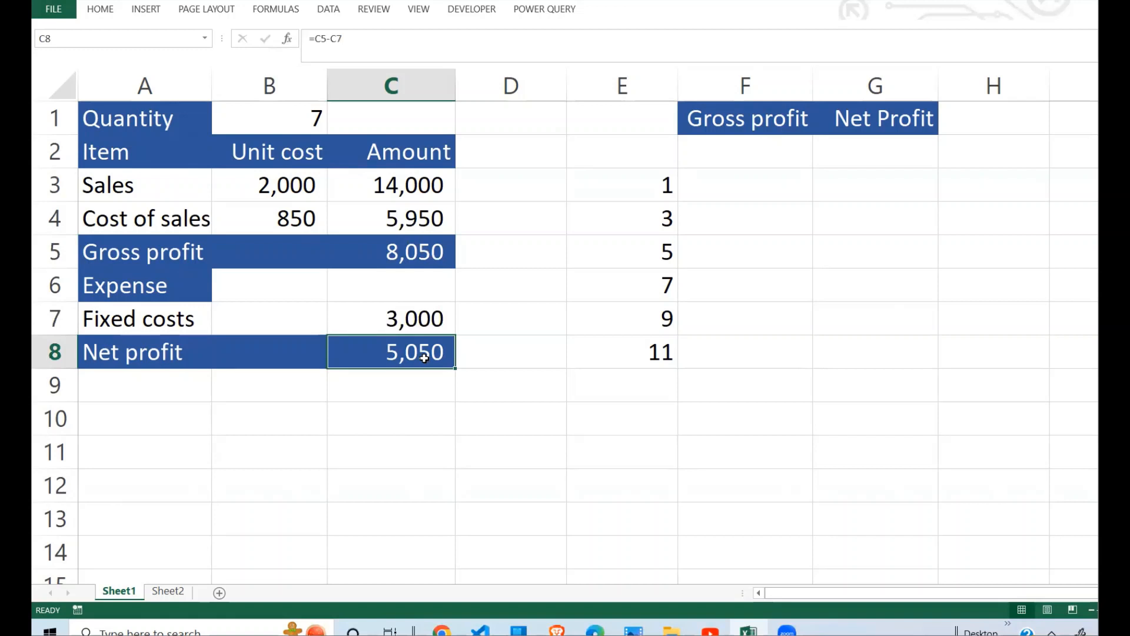
Step: Examine the trial quantities in E3:E8 and the empty Gross profit and Net Profit columns beside them
click(628, 221)
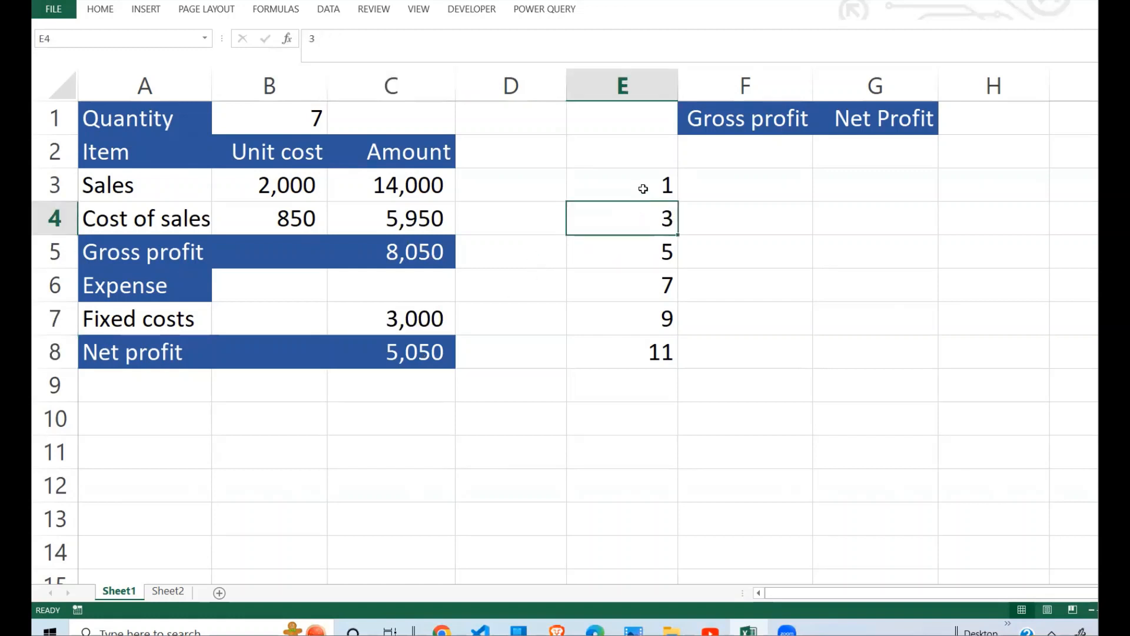
drag(643, 185, 629, 356)
click(771, 188)
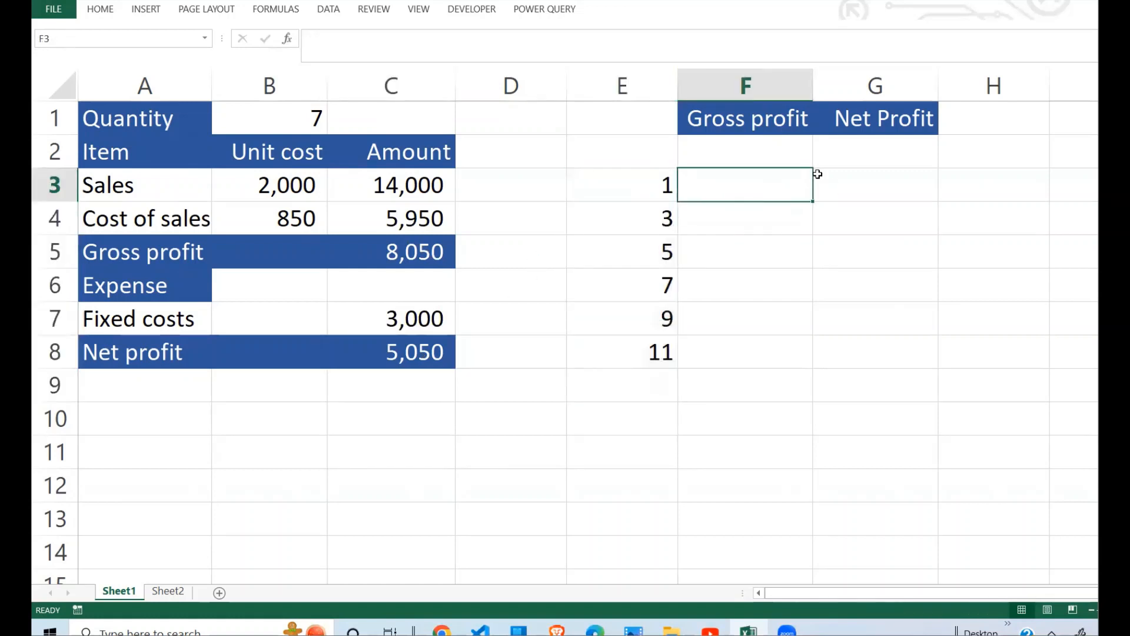
click(863, 191)
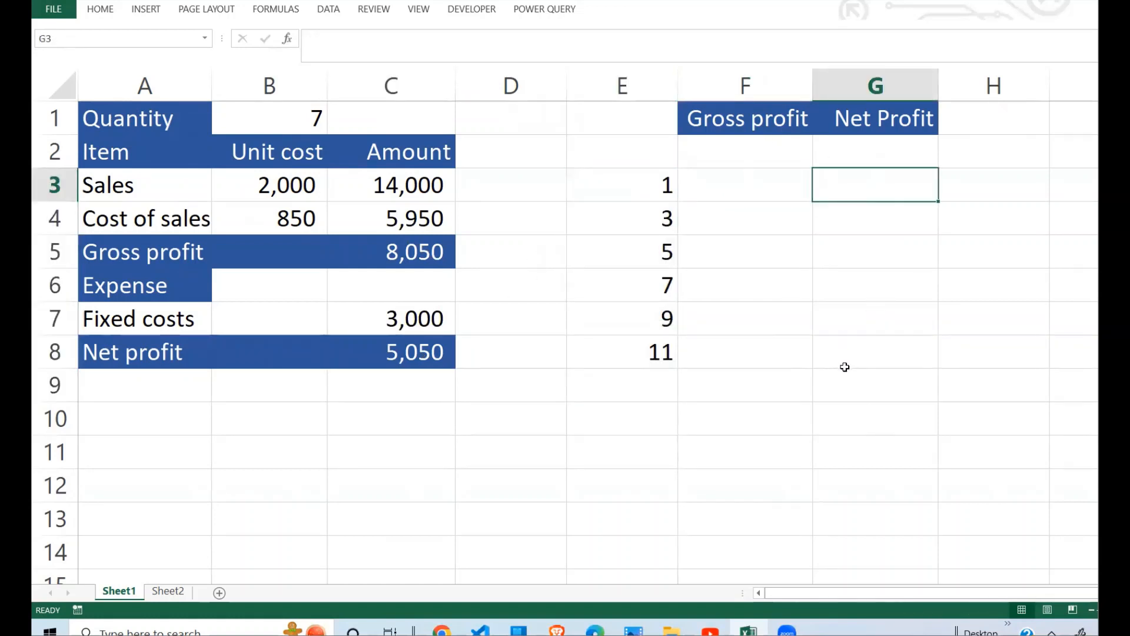
click(658, 248)
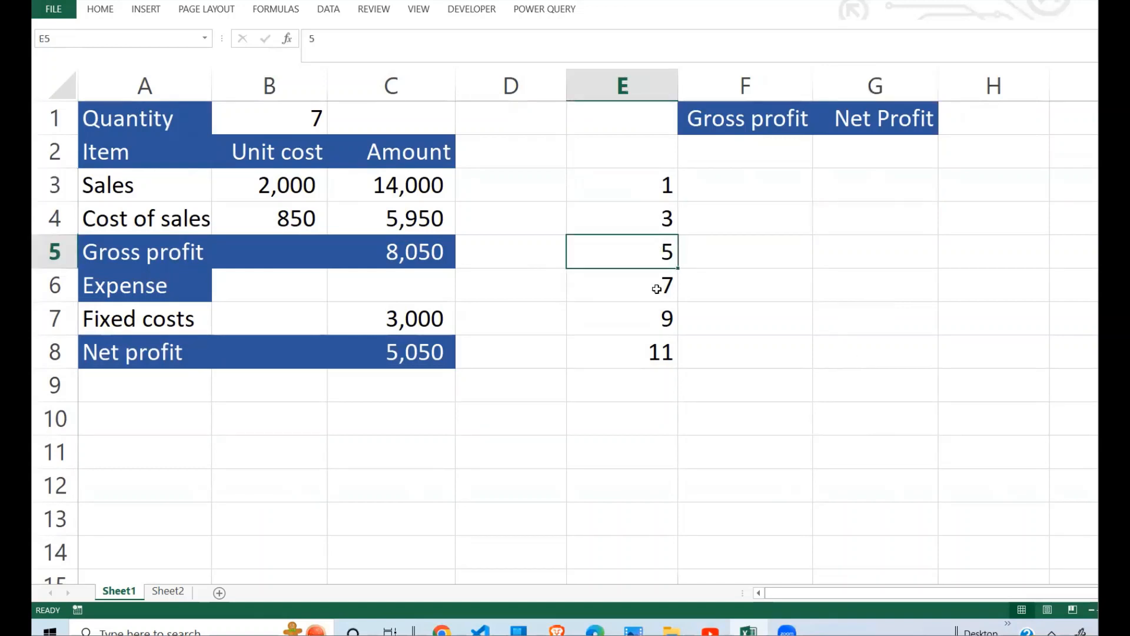
click(776, 251)
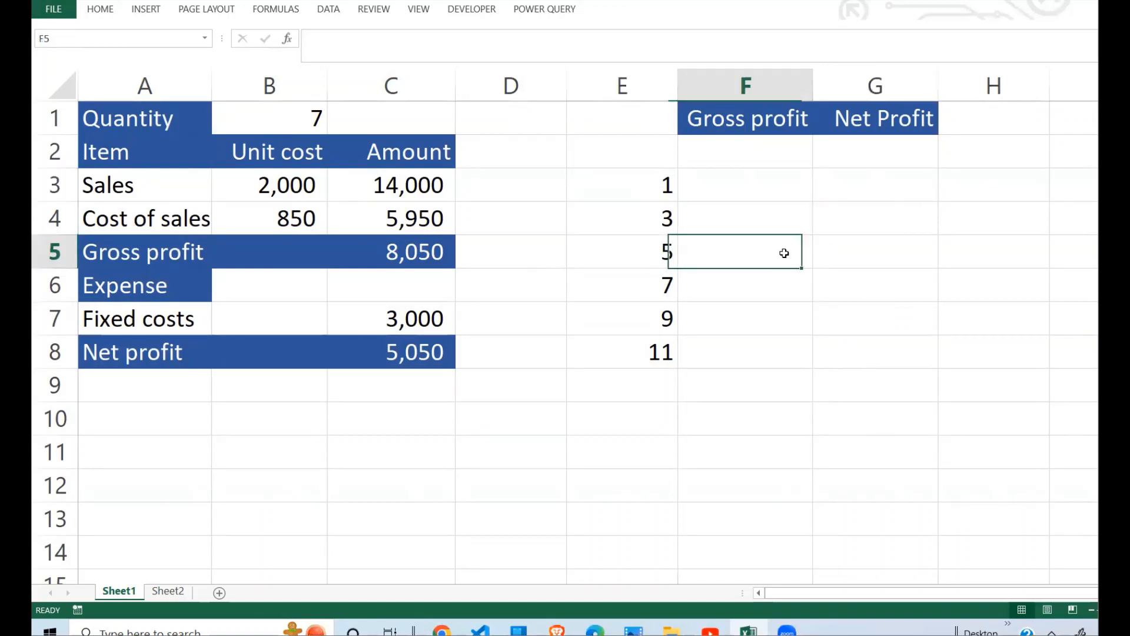
click(877, 256)
click(741, 361)
drag(671, 187, 875, 351)
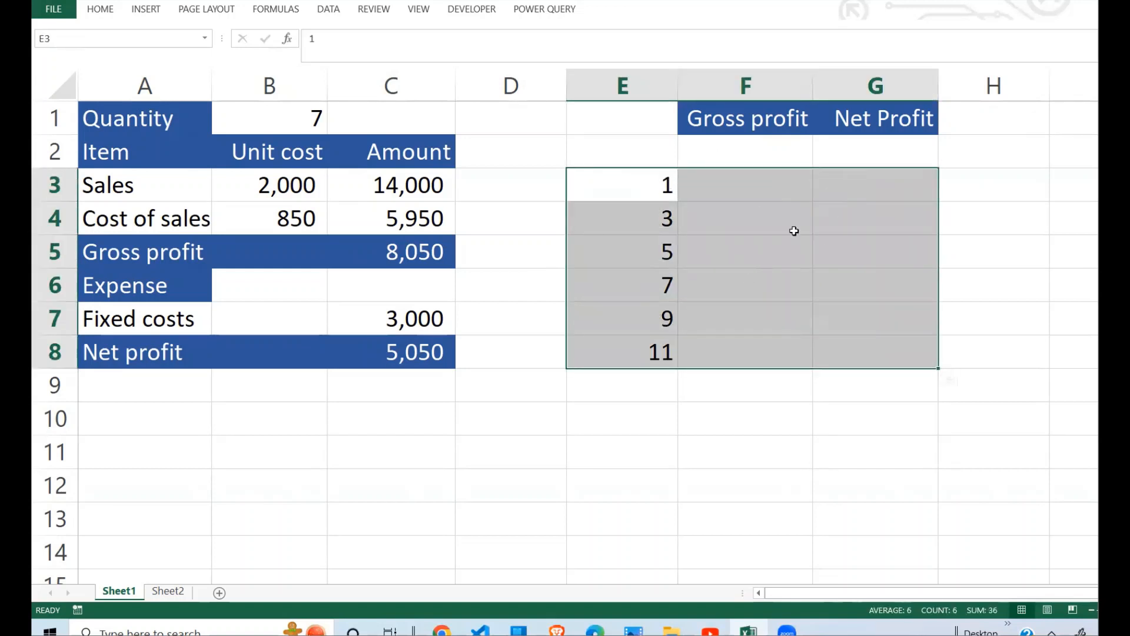
click(720, 246)
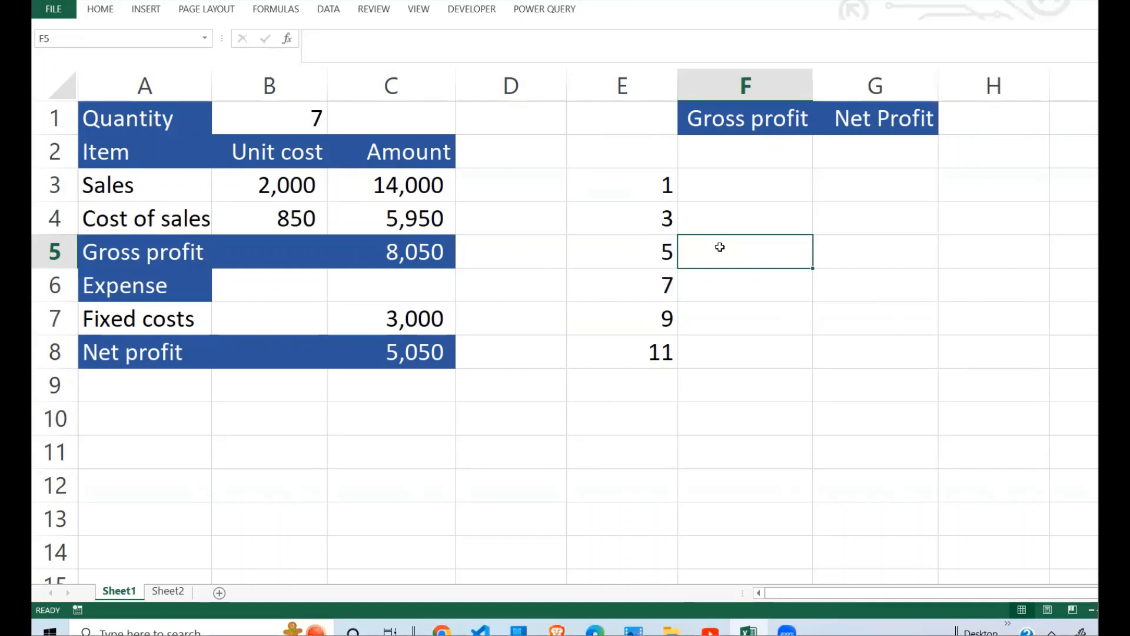
click(840, 309)
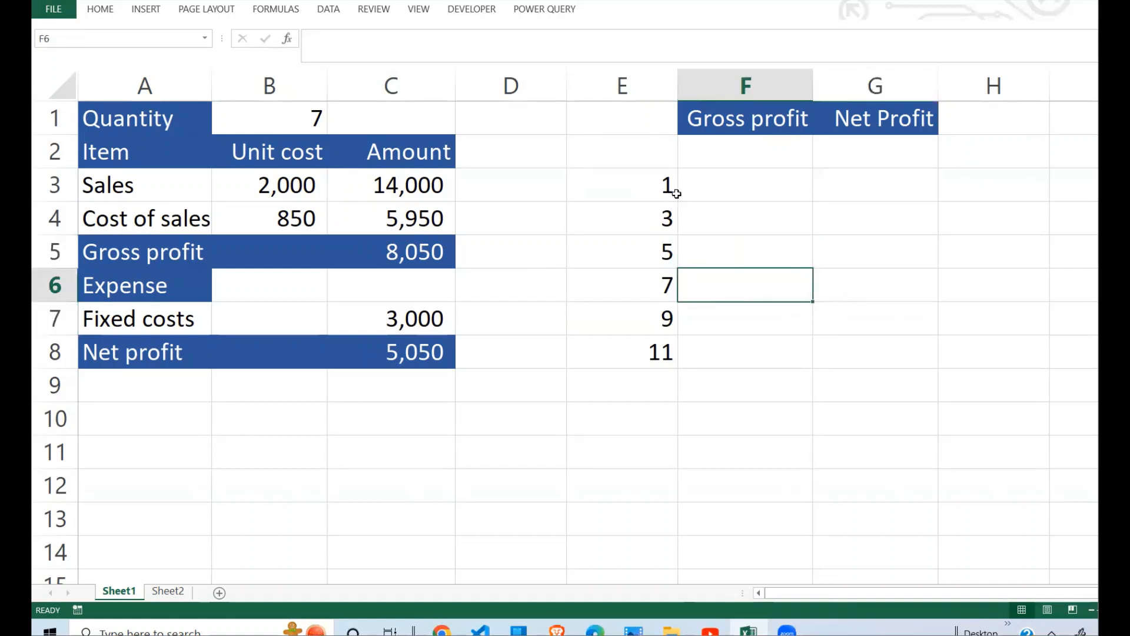
drag(665, 183, 659, 334)
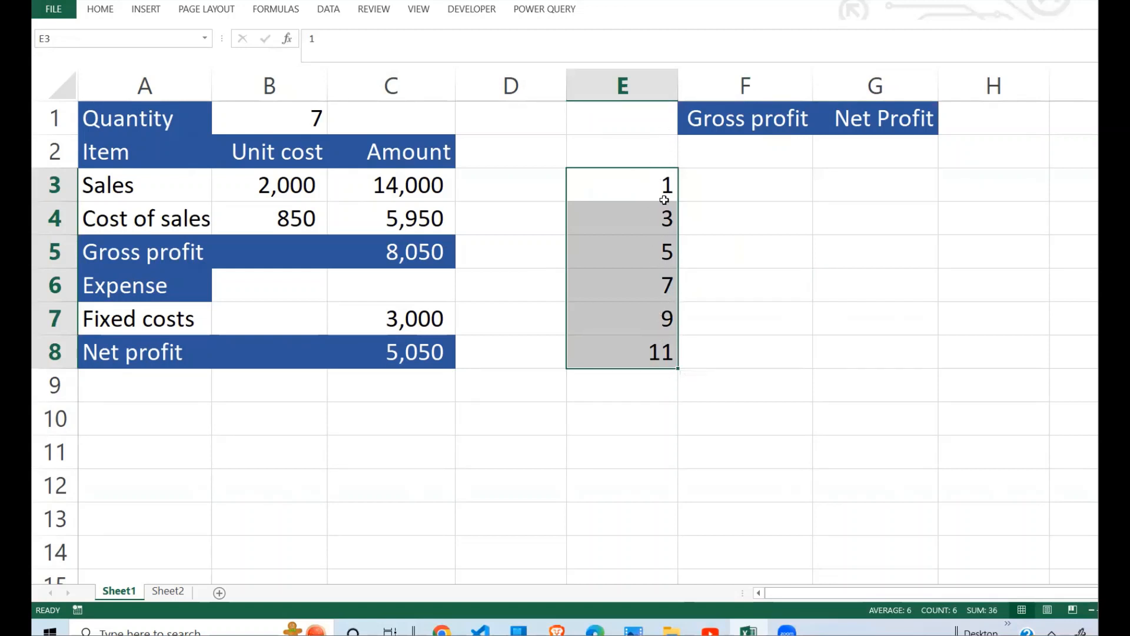
click(664, 352)
drag(664, 184, 654, 345)
click(649, 268)
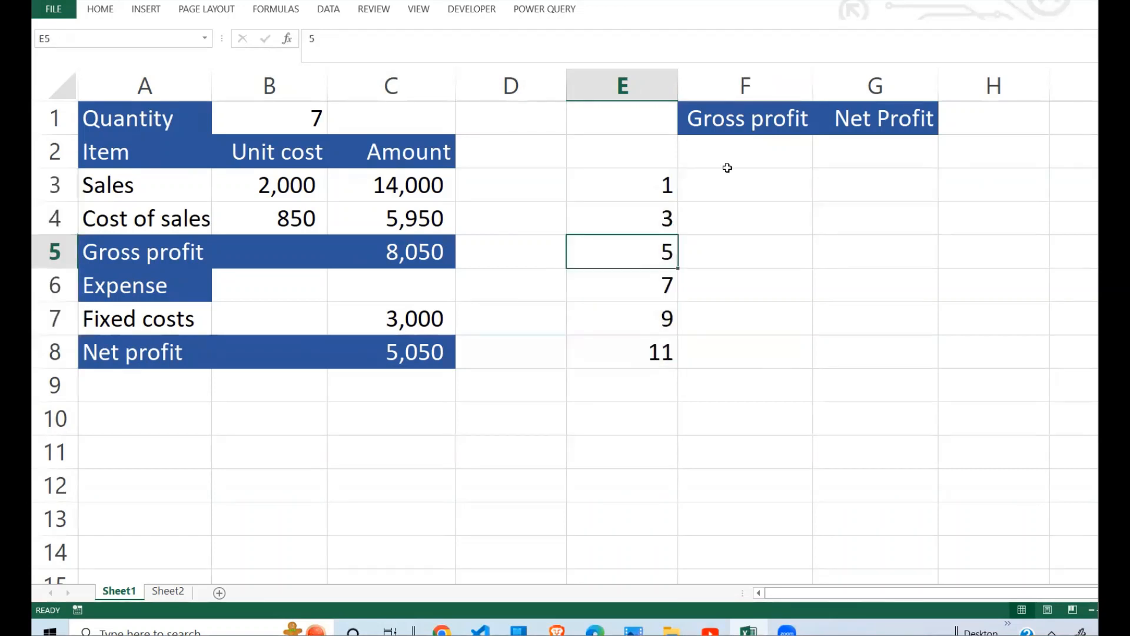
Step: Link F2 to the gross profit amount with =C5 and G2 to the net profit amount with =C8
click(734, 156)
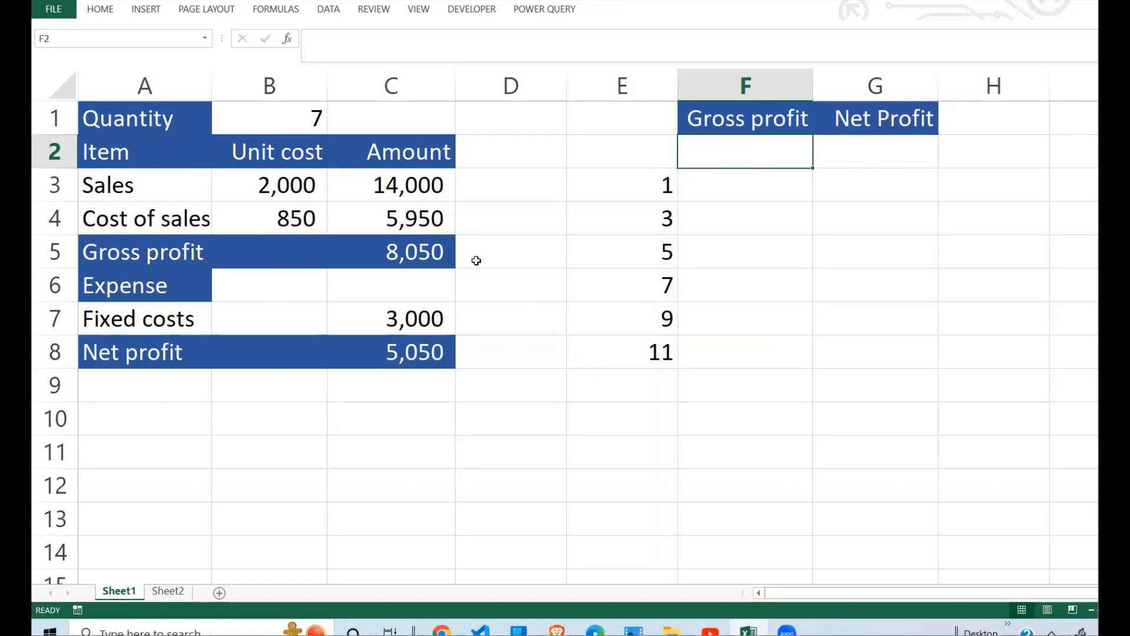
text(=)
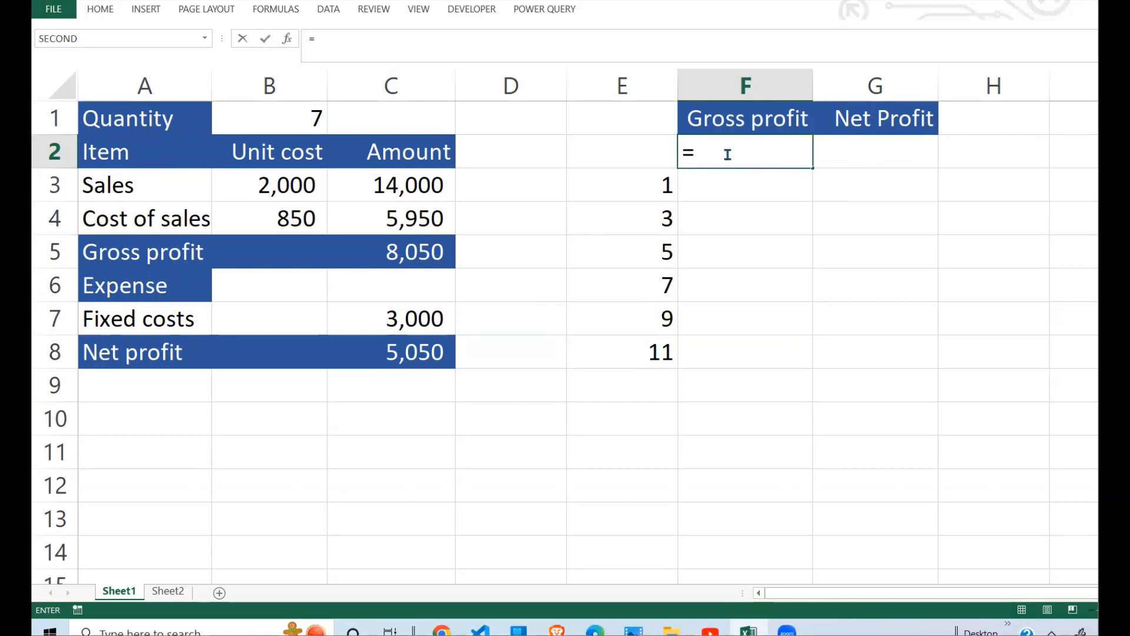
click(425, 254)
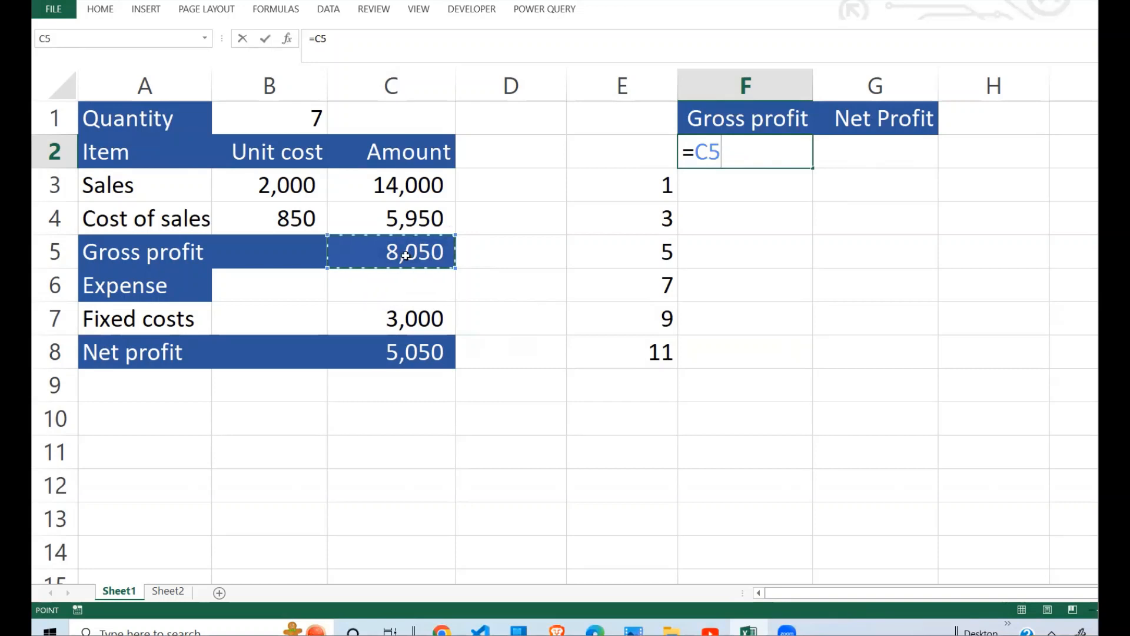
key(Return)
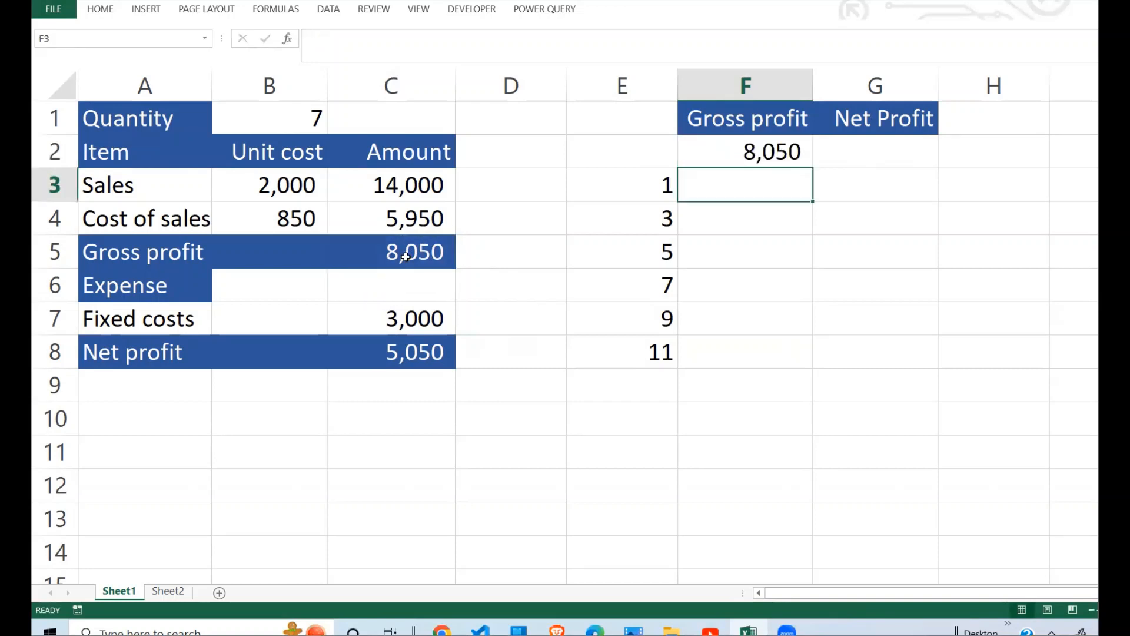
click(915, 140)
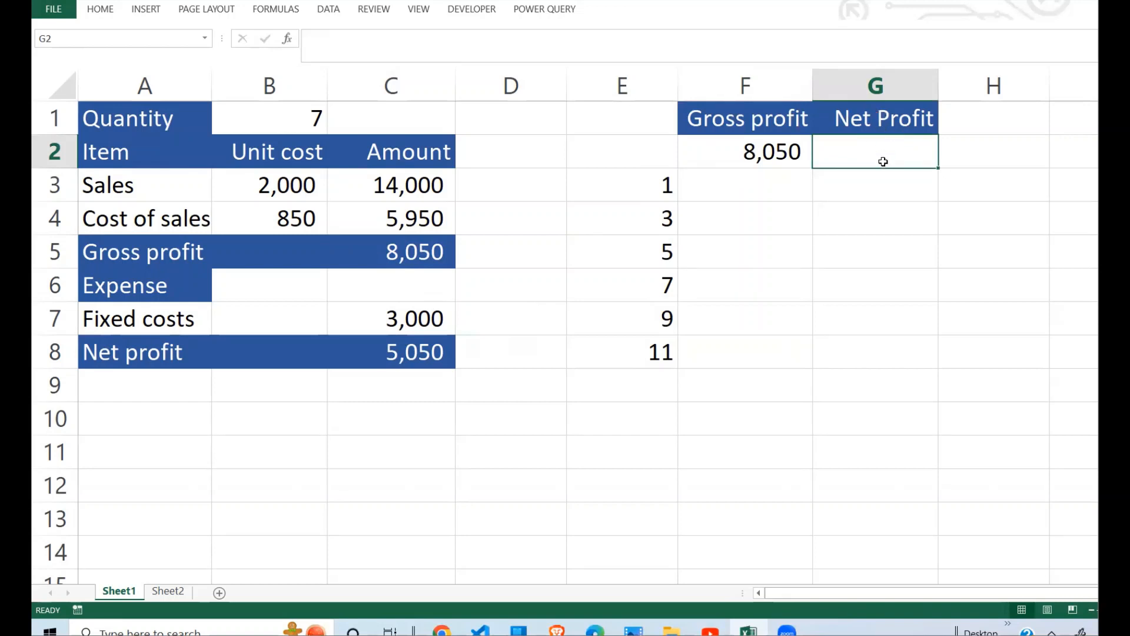
text(=)
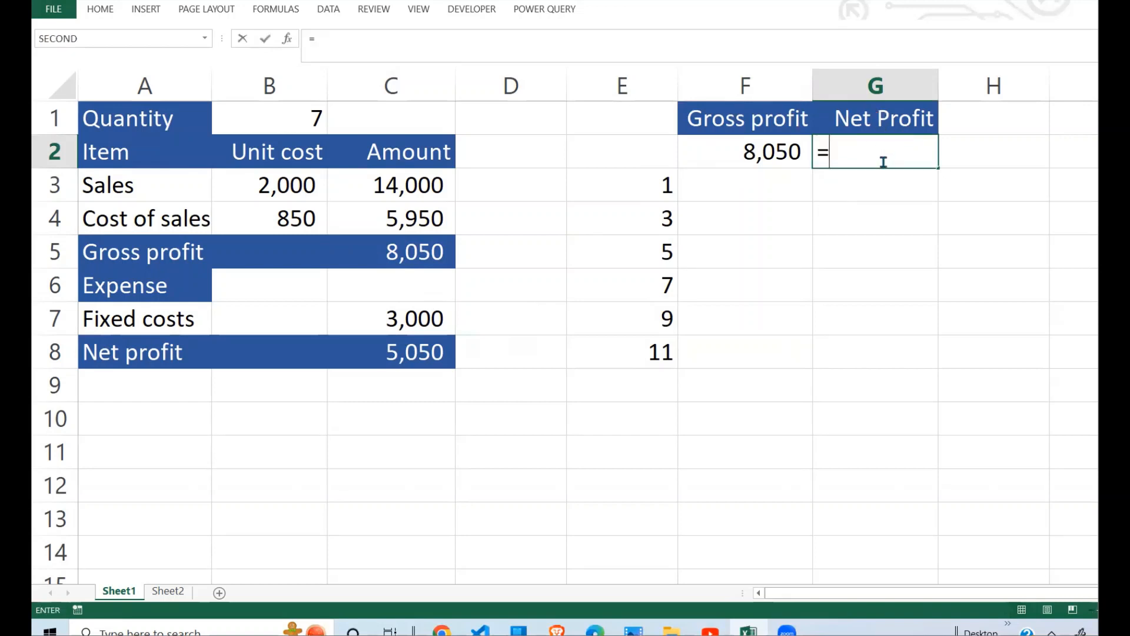
click(406, 357)
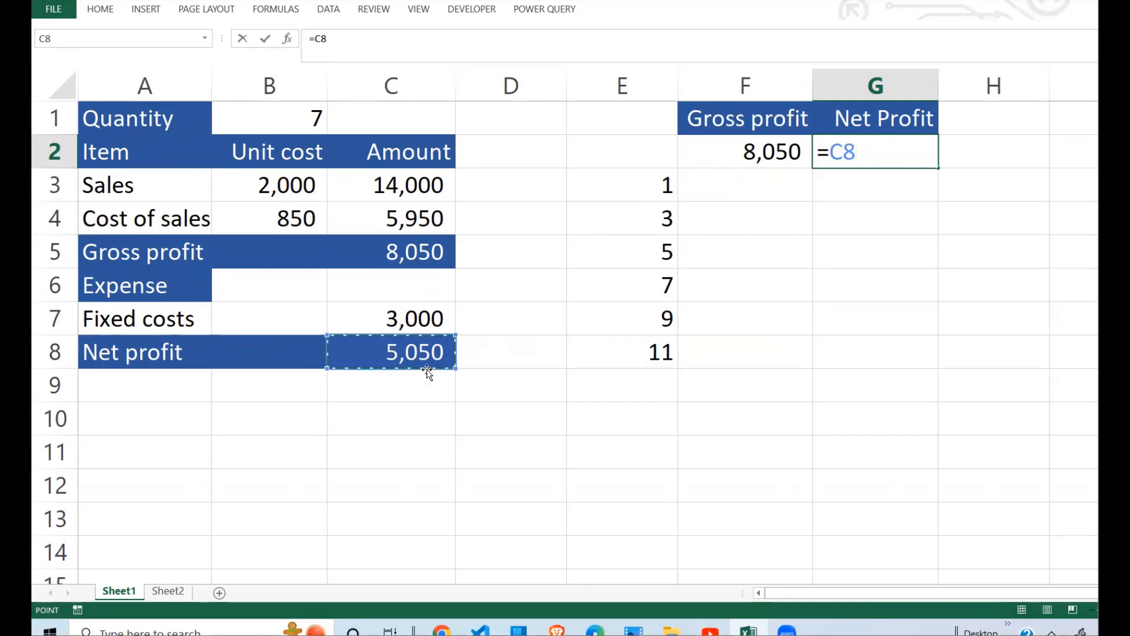
key(Return)
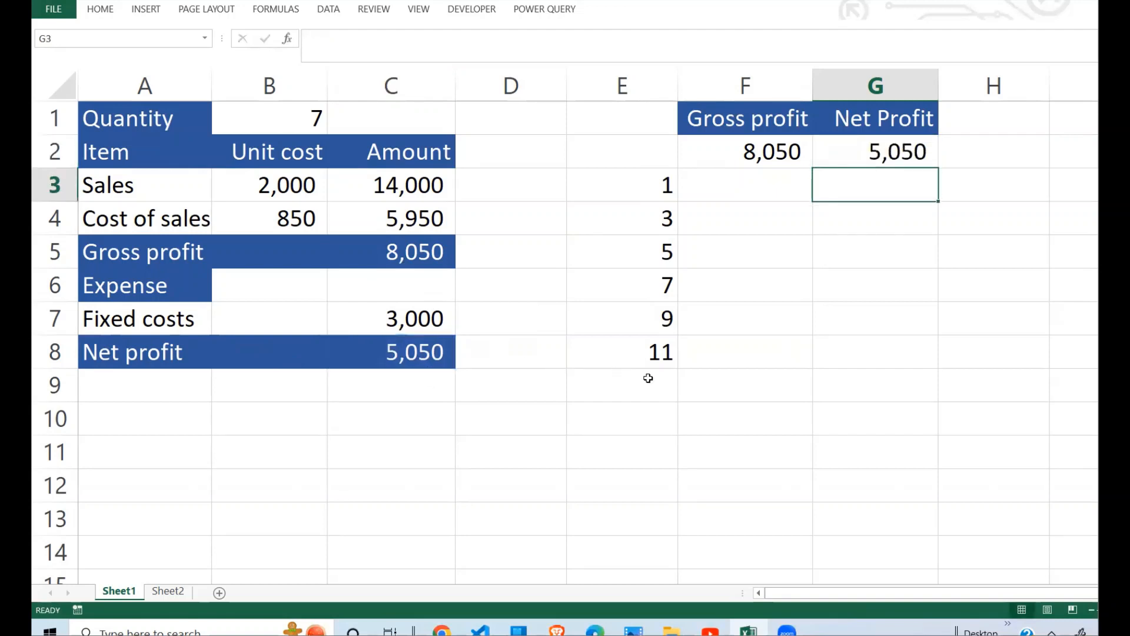
Step: Select the range E2:G8 and open the What-If Analysis Data Table for it
click(756, 354)
click(847, 295)
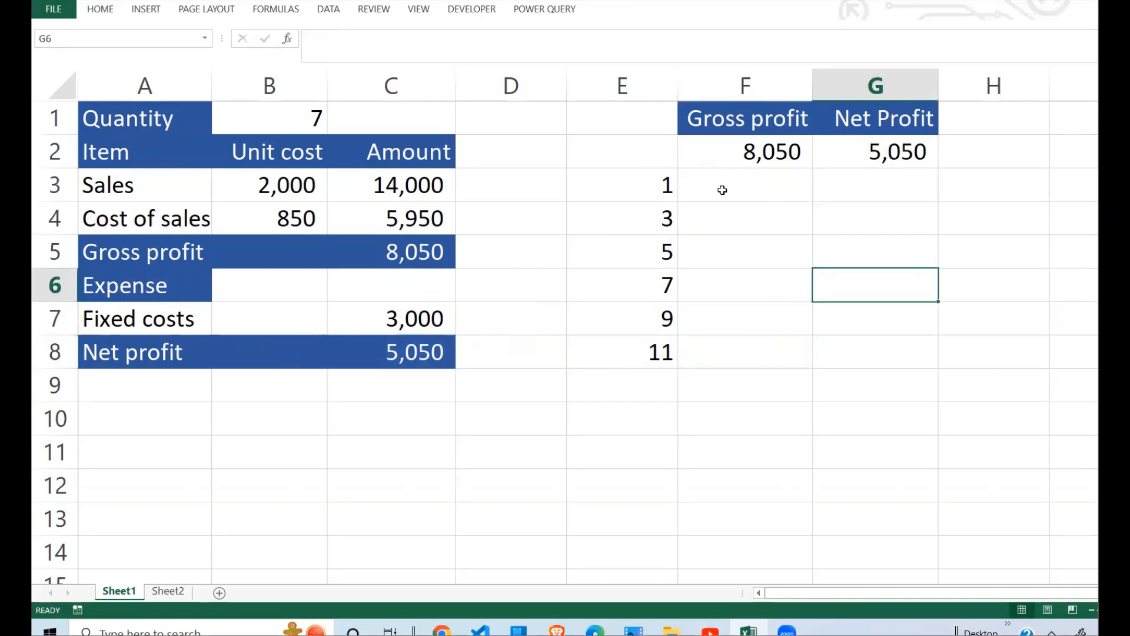
drag(661, 149, 848, 347)
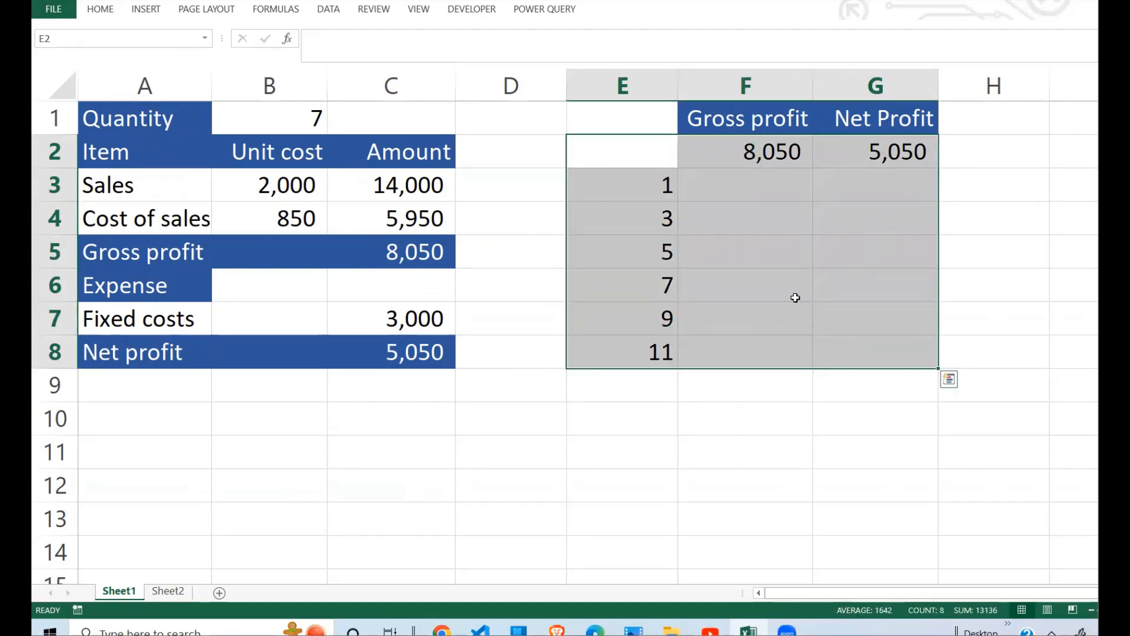
click(331, 10)
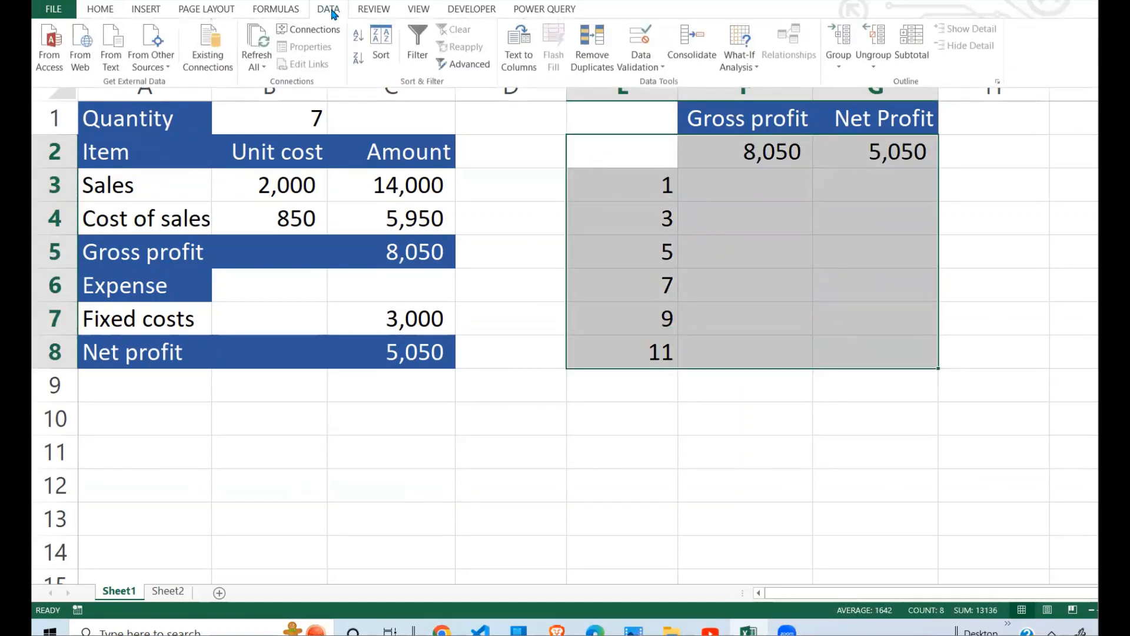
click(723, 66)
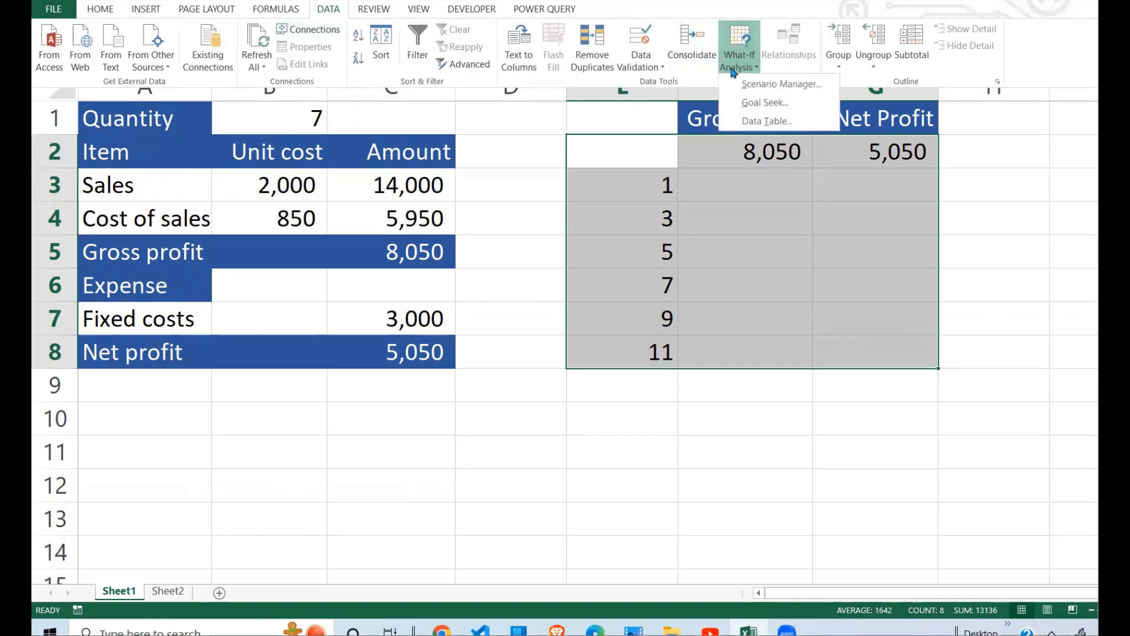
click(766, 121)
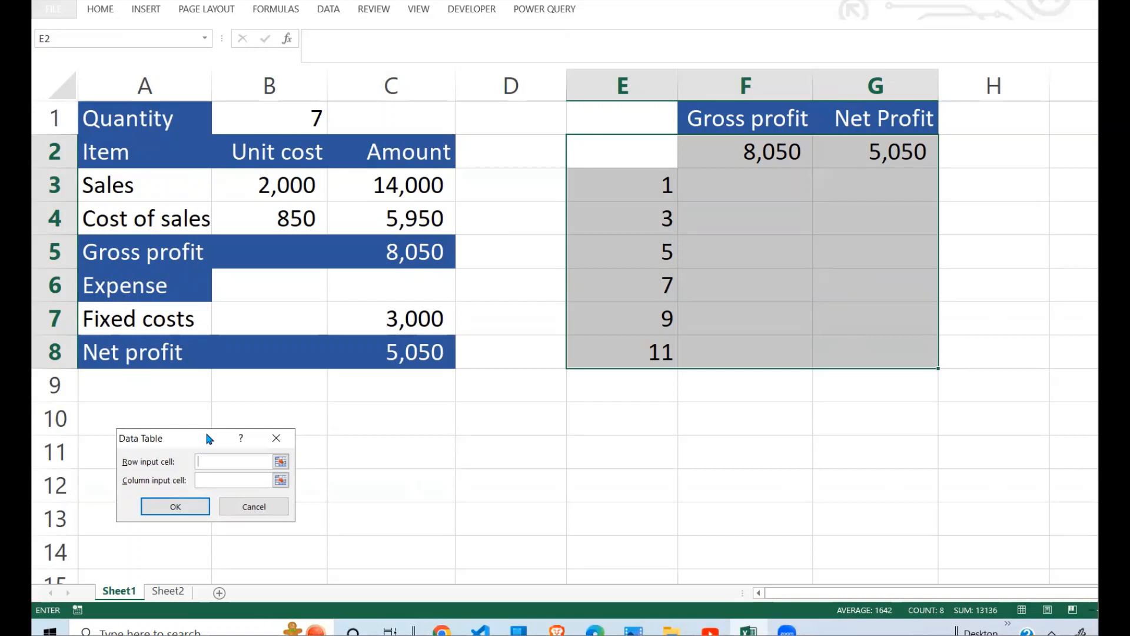
drag(209, 438, 450, 242)
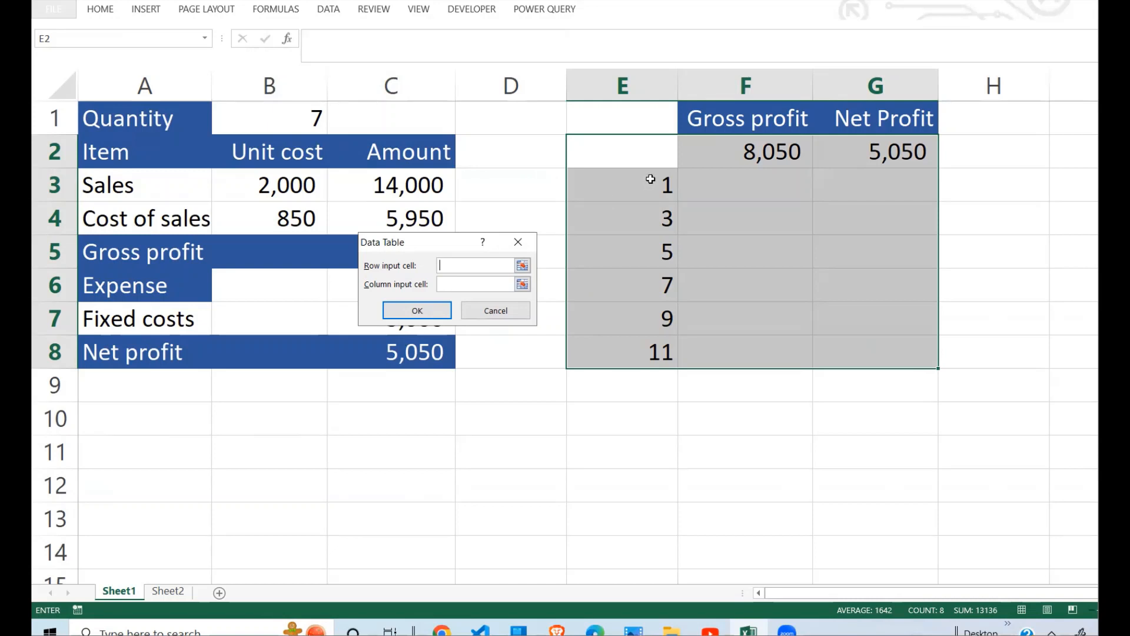
mouse_move(650, 178)
mouse_down()
mouse_move(651, 285)
mouse_move(647, 186)
mouse_up()
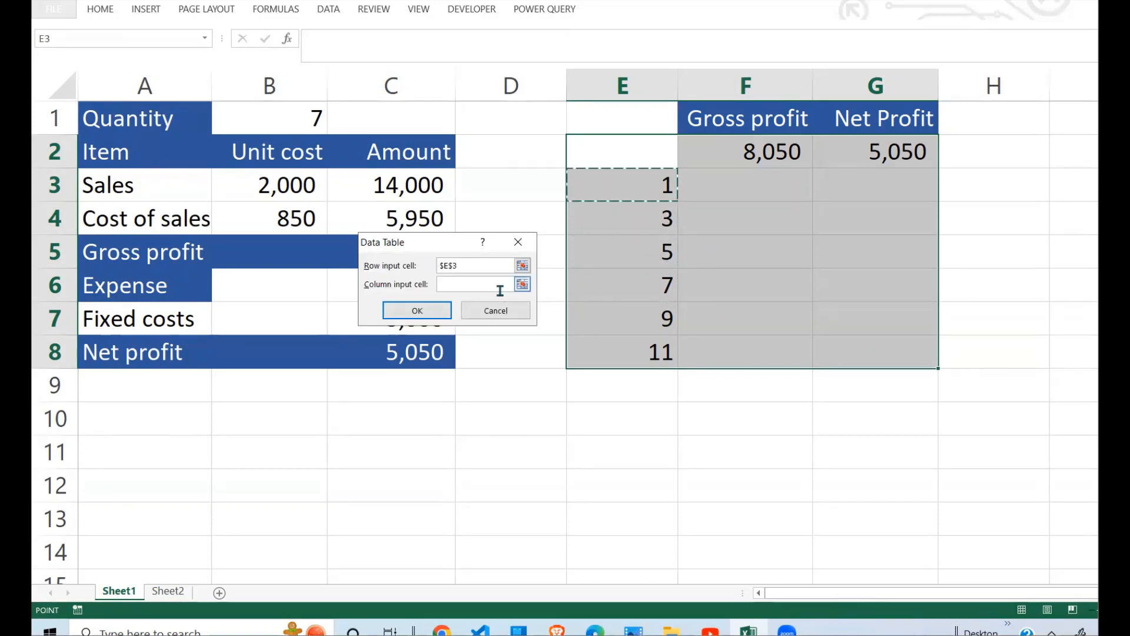
key(BackSpace)
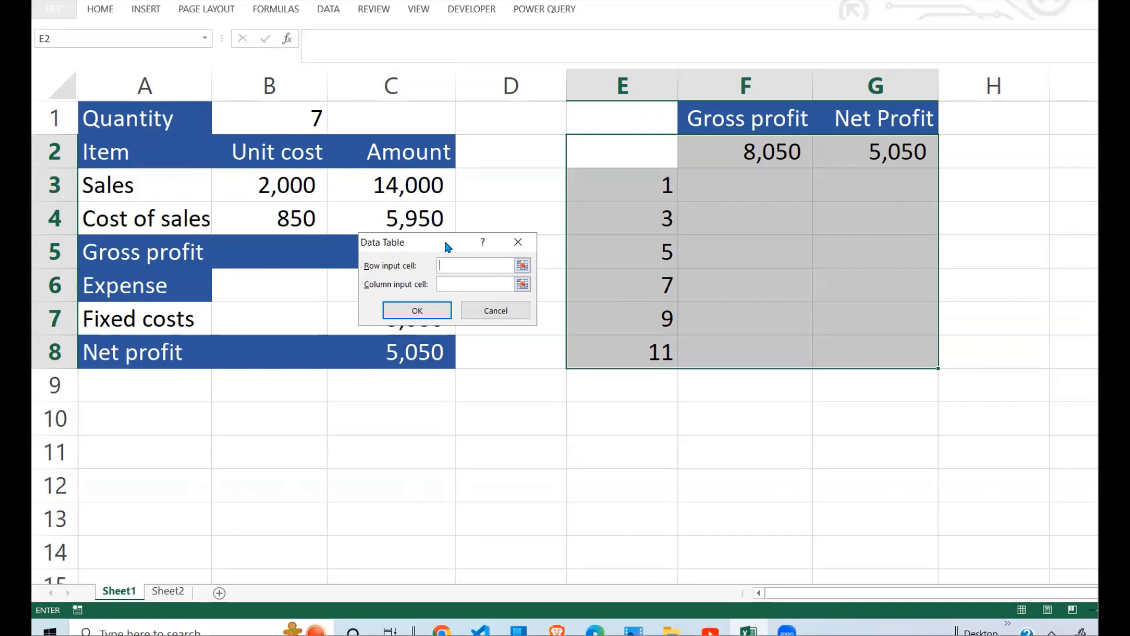
Step: Create the one-variable data table with quantity cell B1 as the column input cell and no row input cell
drag(446, 243, 635, 254)
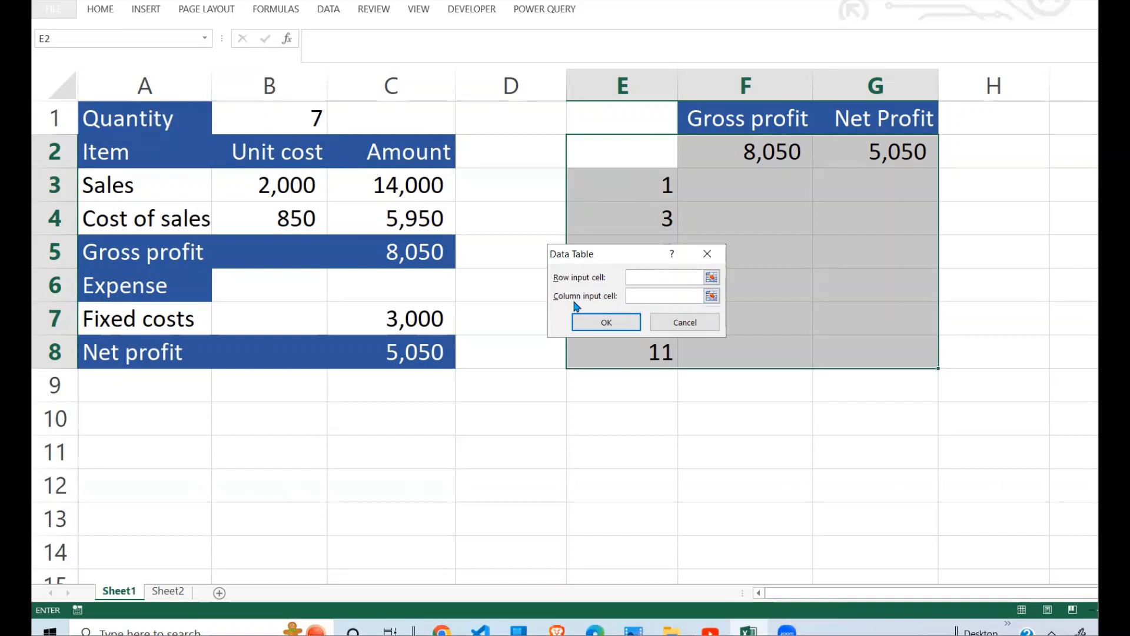
click(316, 121)
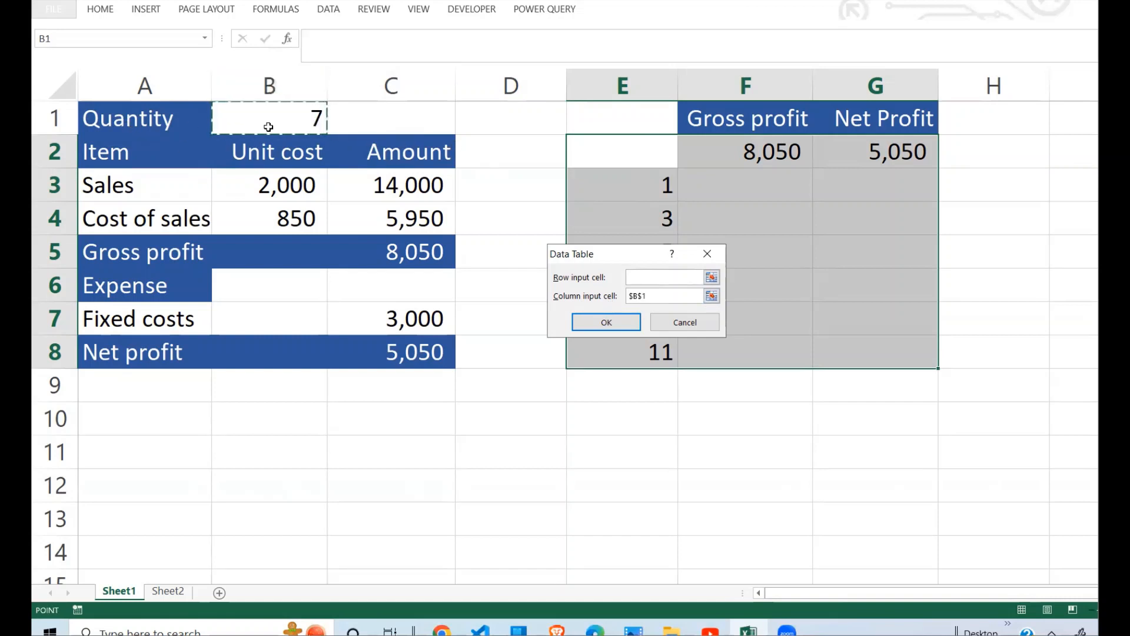
click(607, 323)
click(764, 333)
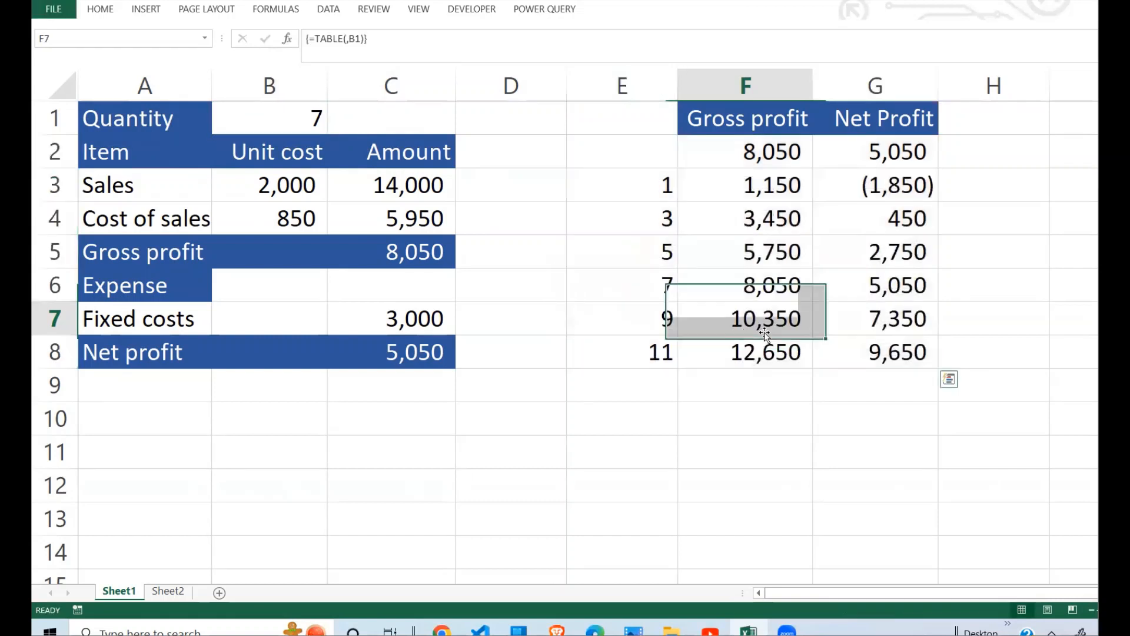
Step: Examine the data table range E2:G8 and the gross profit results in column F
click(724, 386)
click(701, 174)
drag(661, 146, 902, 347)
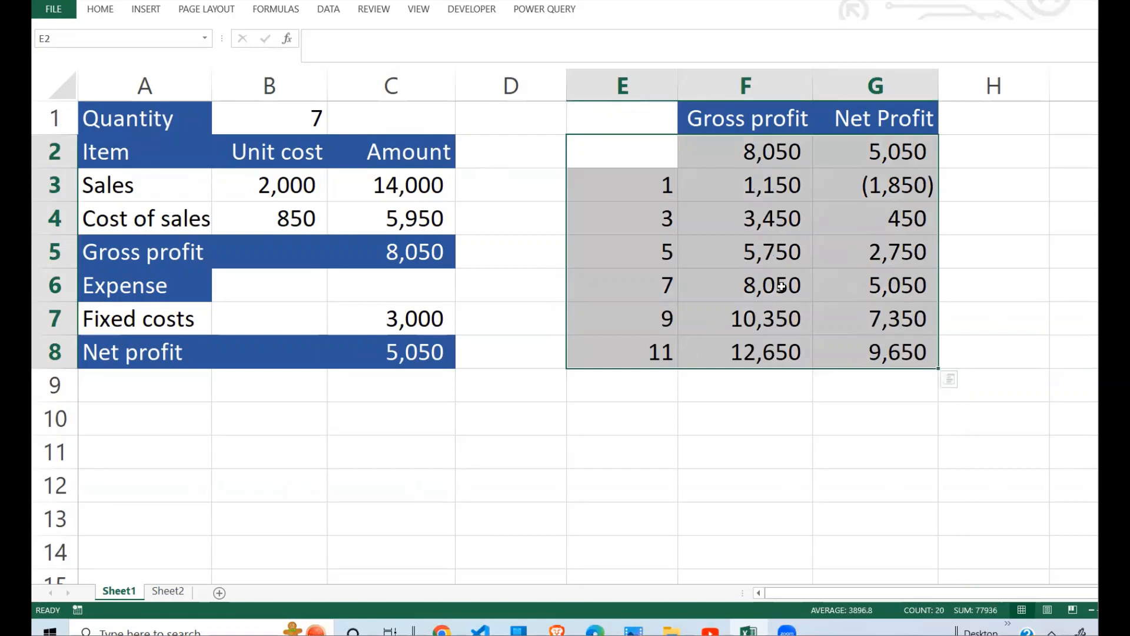
click(778, 286)
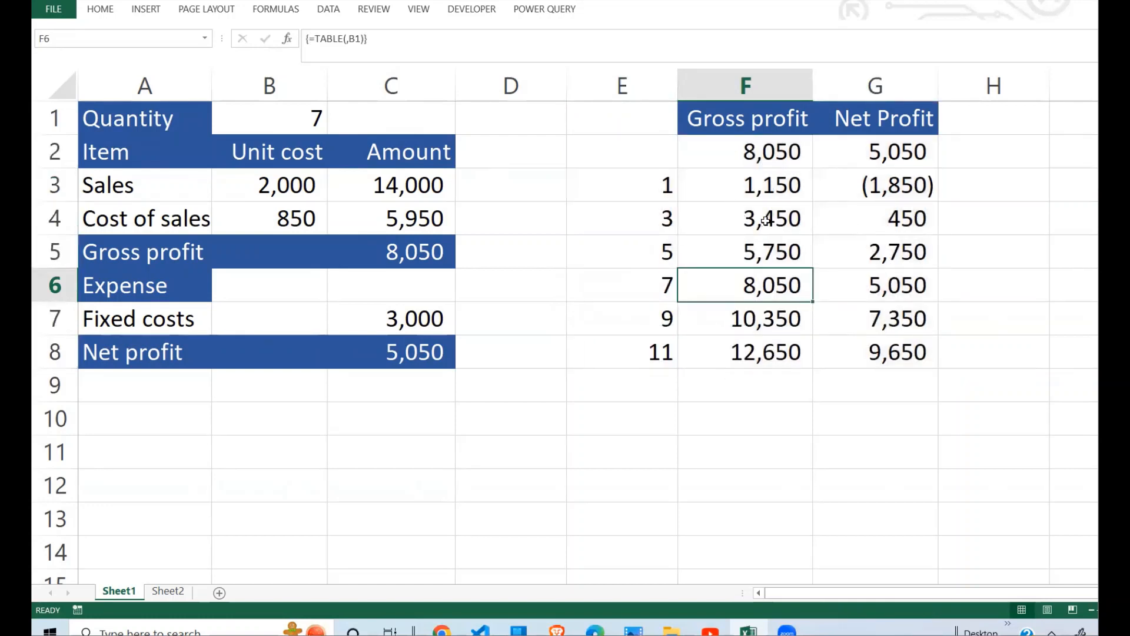
click(771, 194)
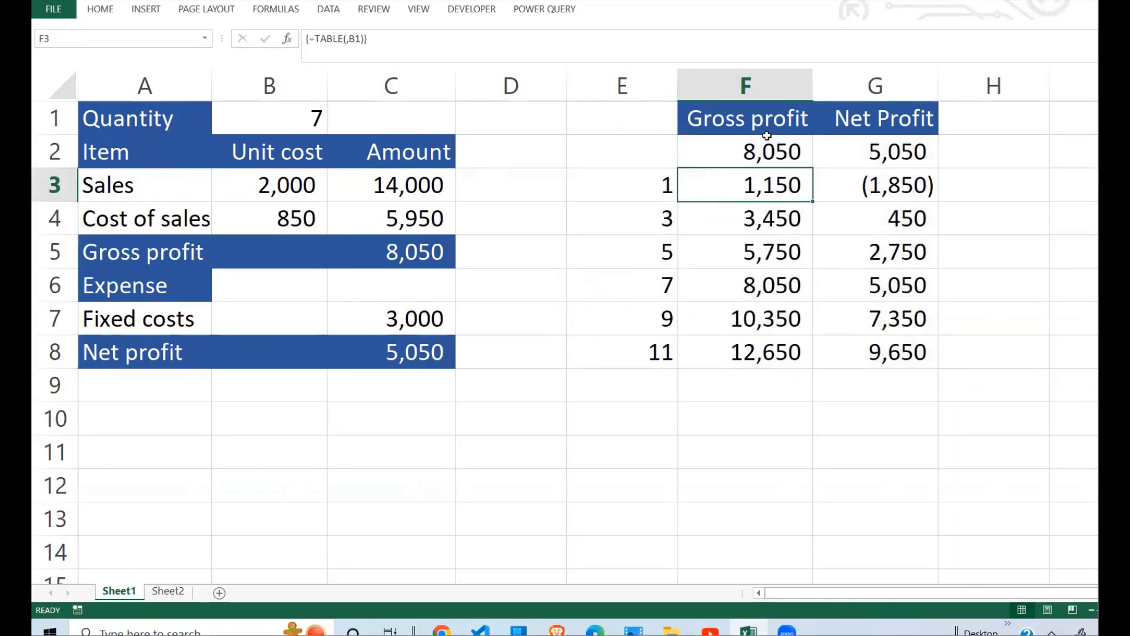
Step: Set the quantity in B1 to 1 and compare the gross and net profit in C5 and C8 with table row 3
click(304, 116)
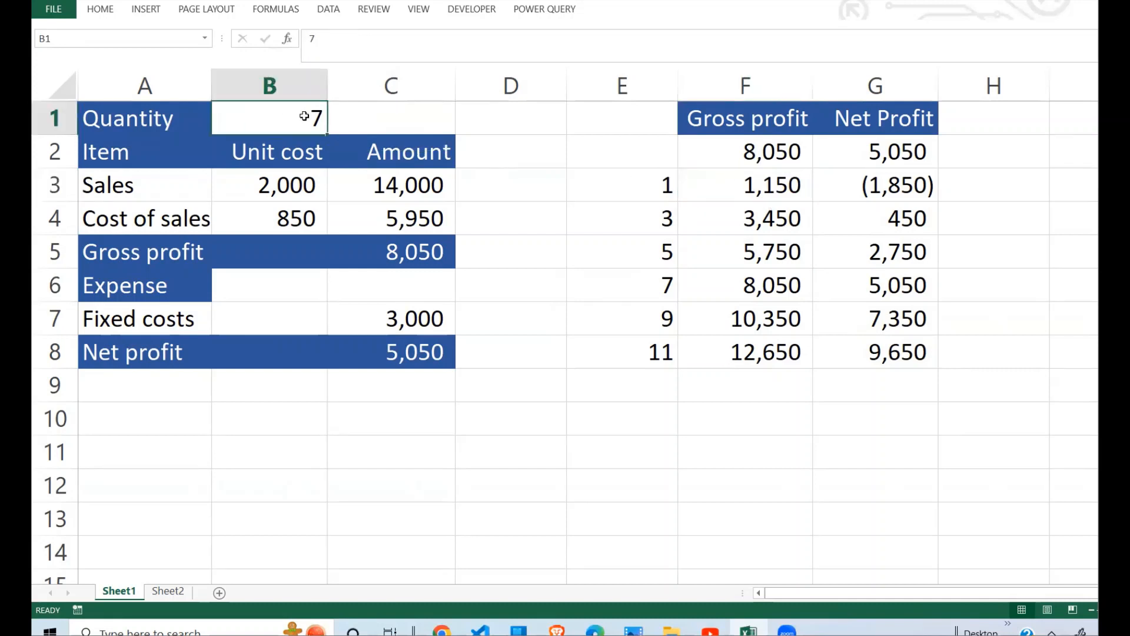
text(1)
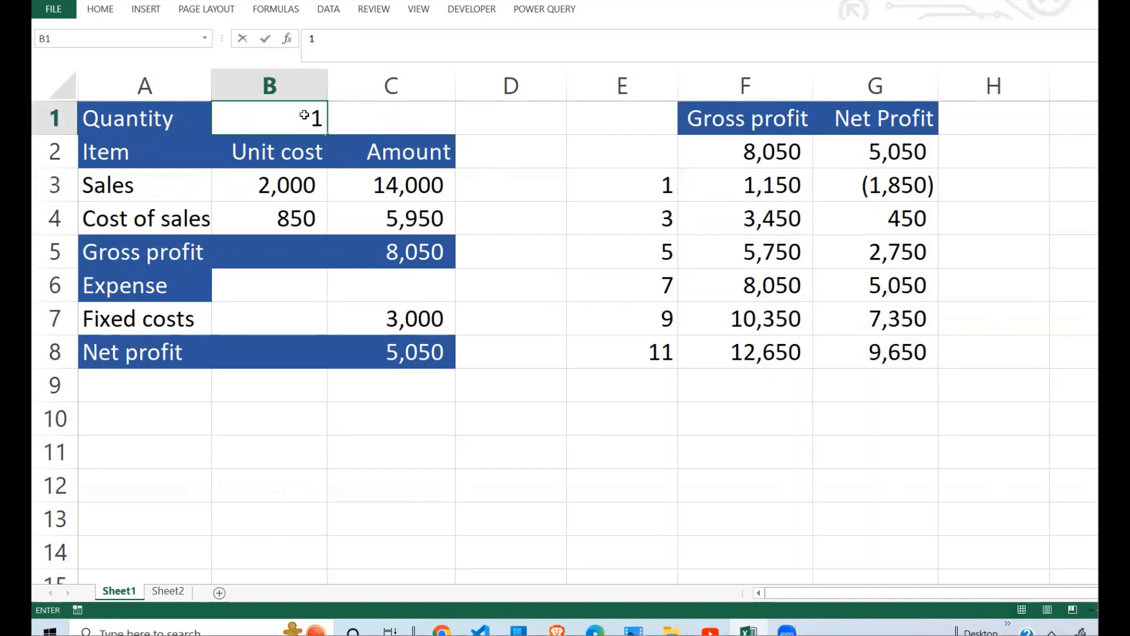
key(Return)
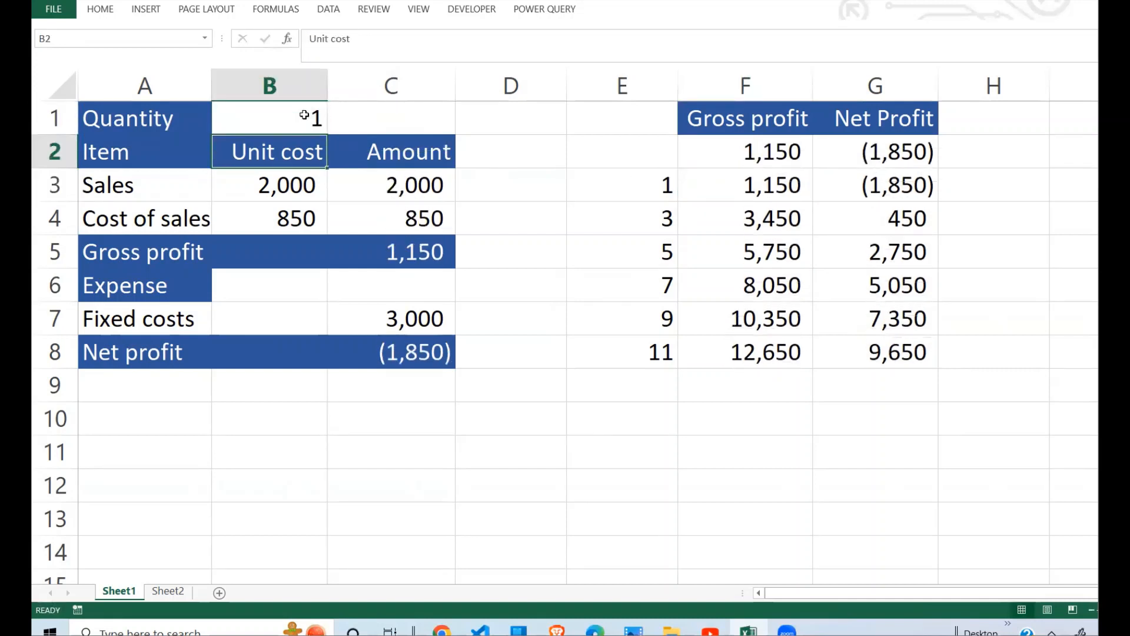
click(412, 250)
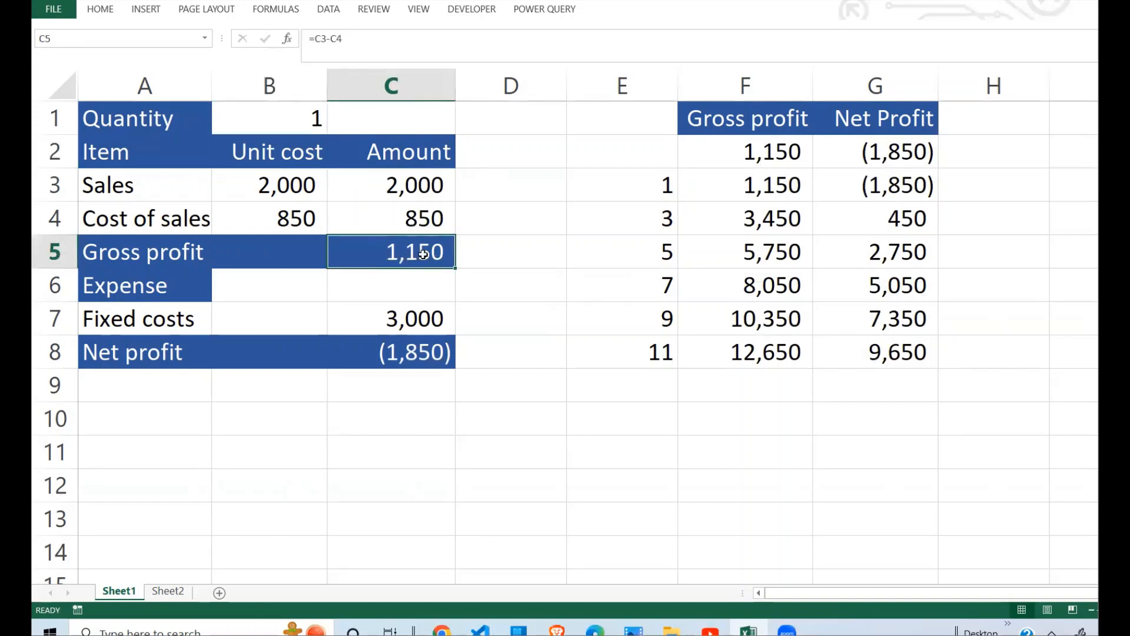
click(775, 189)
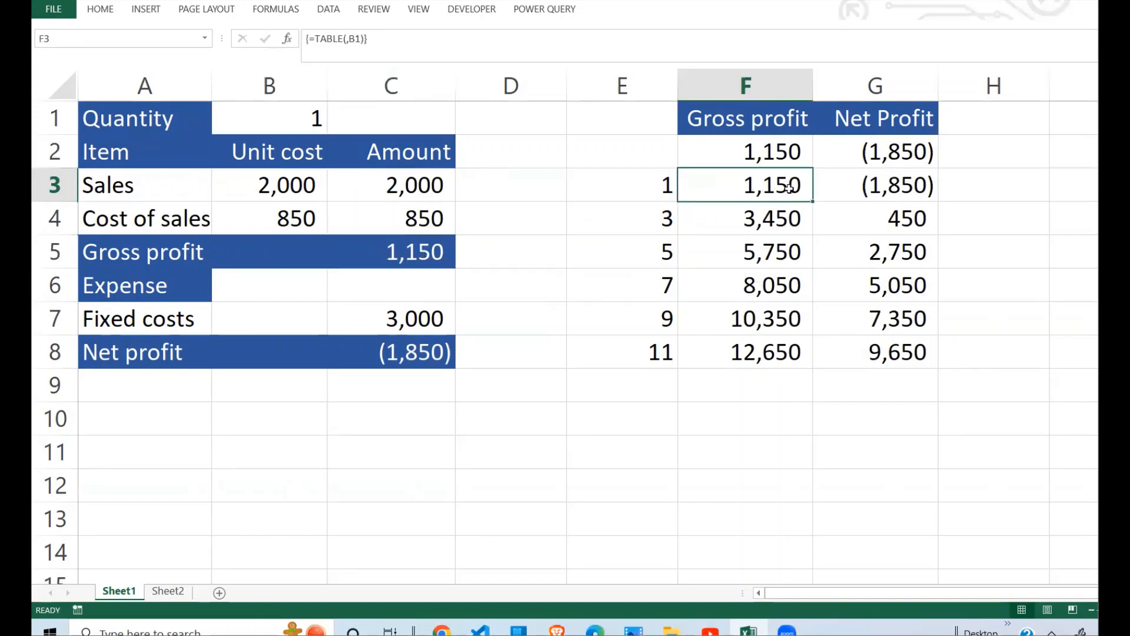
click(416, 360)
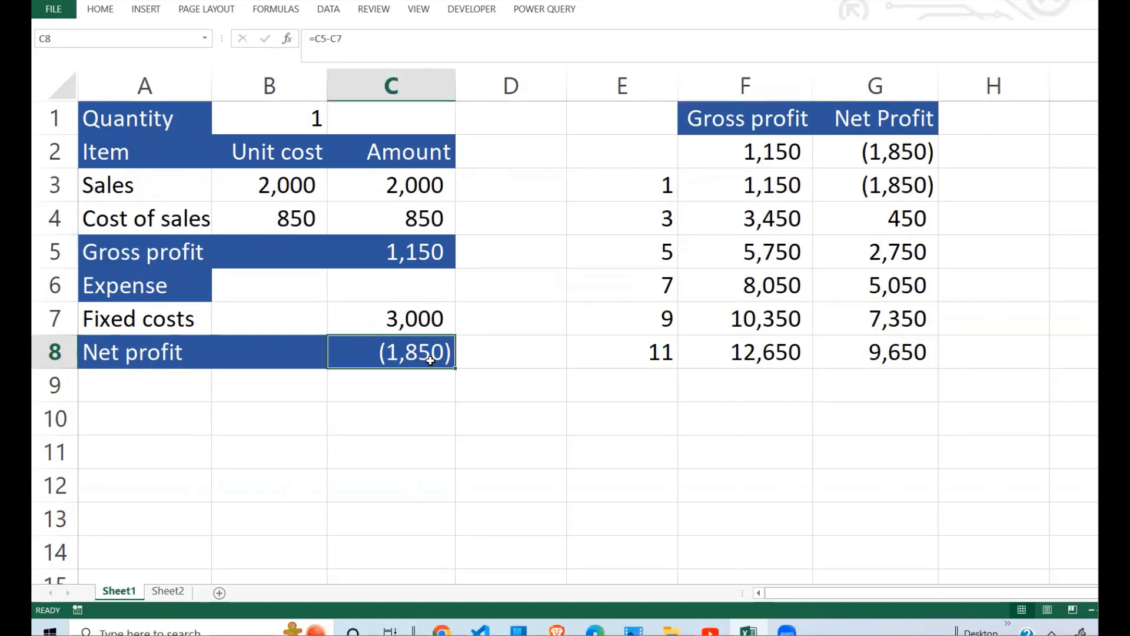
click(887, 175)
click(782, 184)
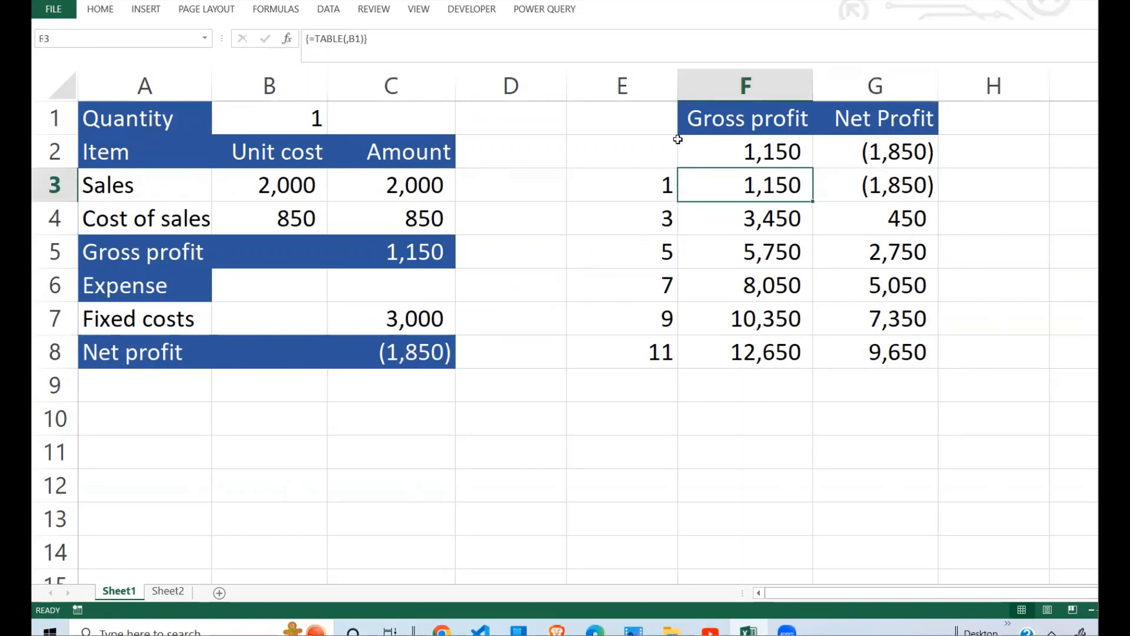
Step: Review the data table's layout: the linked formulas in row 2 and the trial quantities in E3:E8
drag(639, 153, 888, 149)
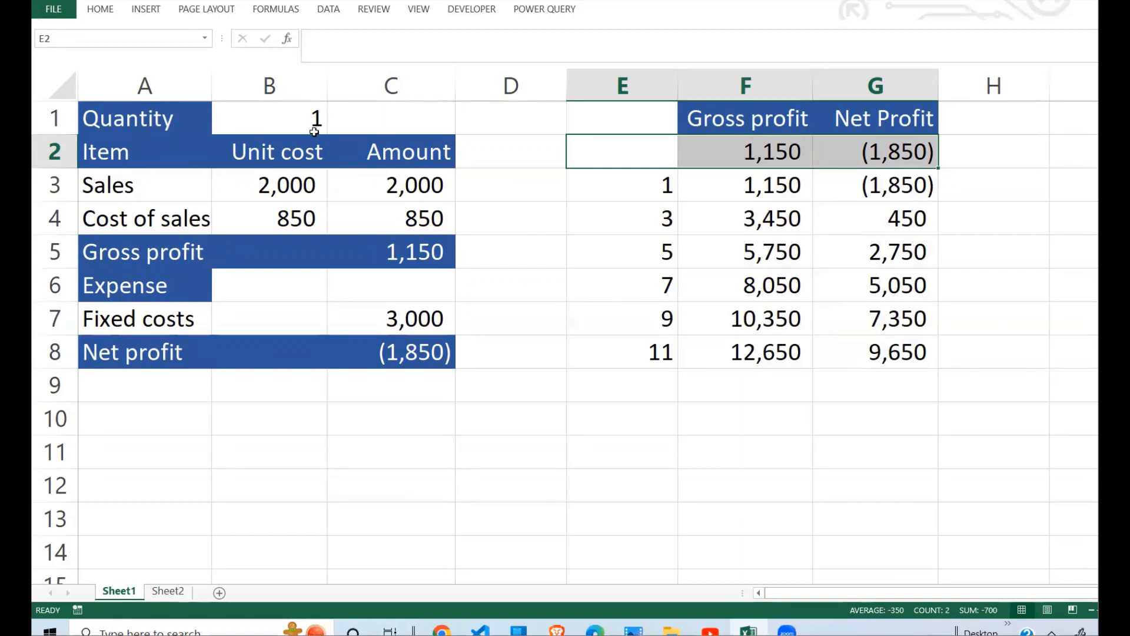
click(642, 323)
drag(661, 156, 860, 344)
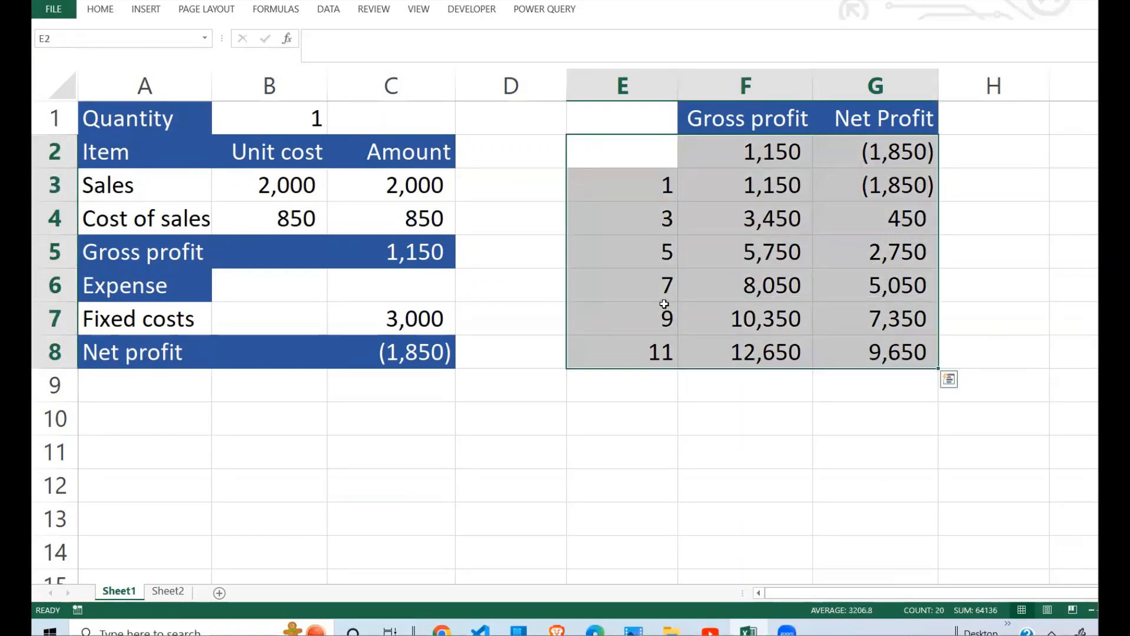
click(655, 178)
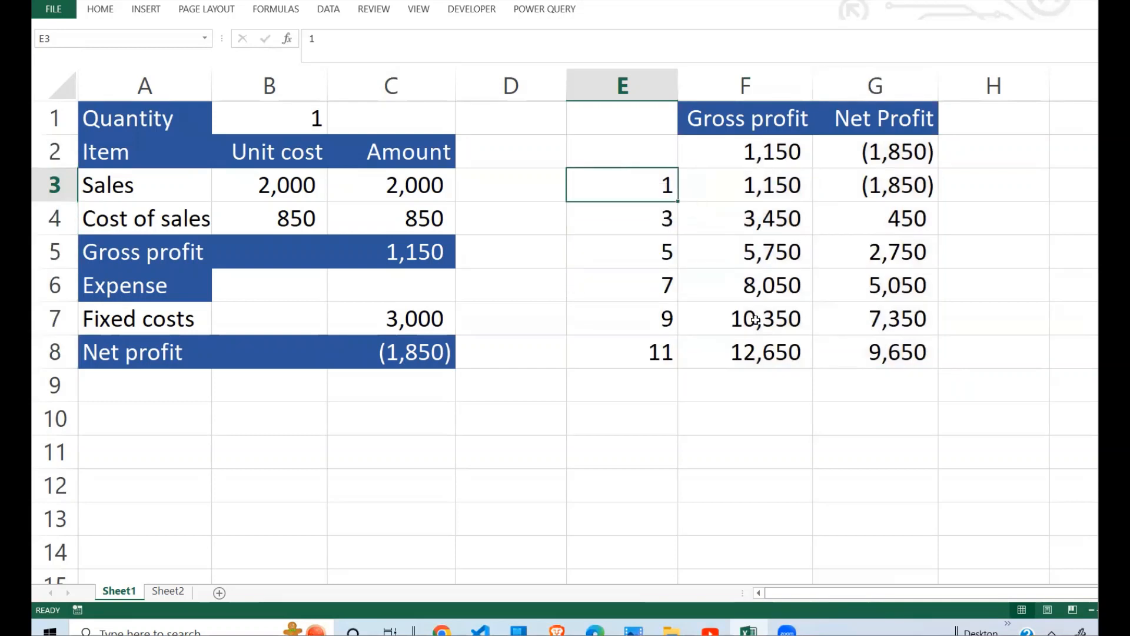
click(722, 245)
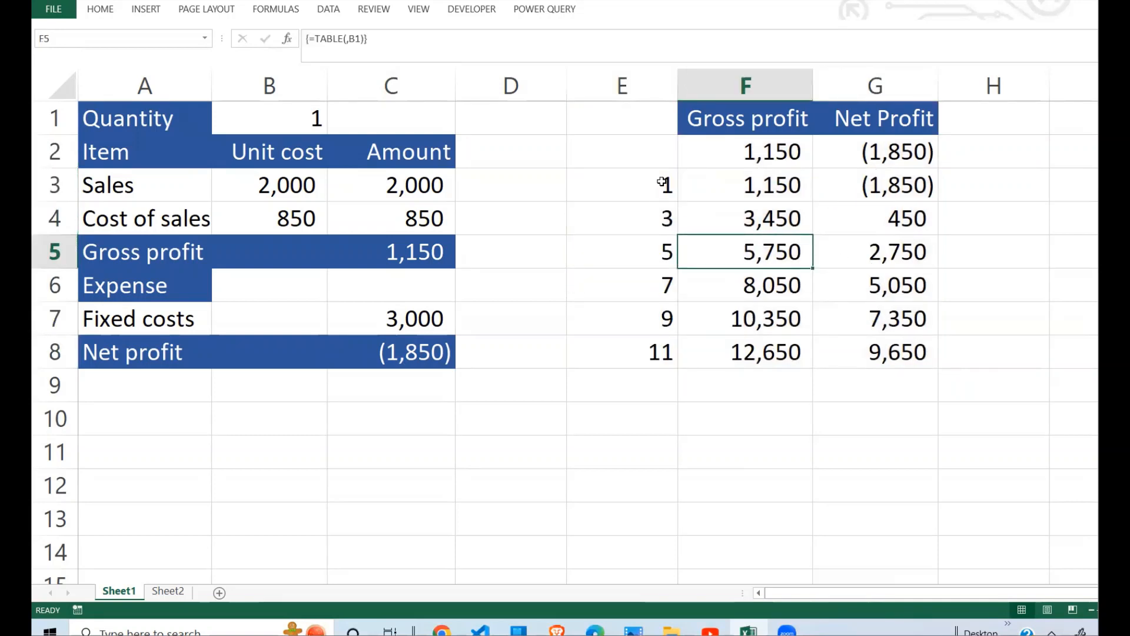
drag(664, 182, 655, 379)
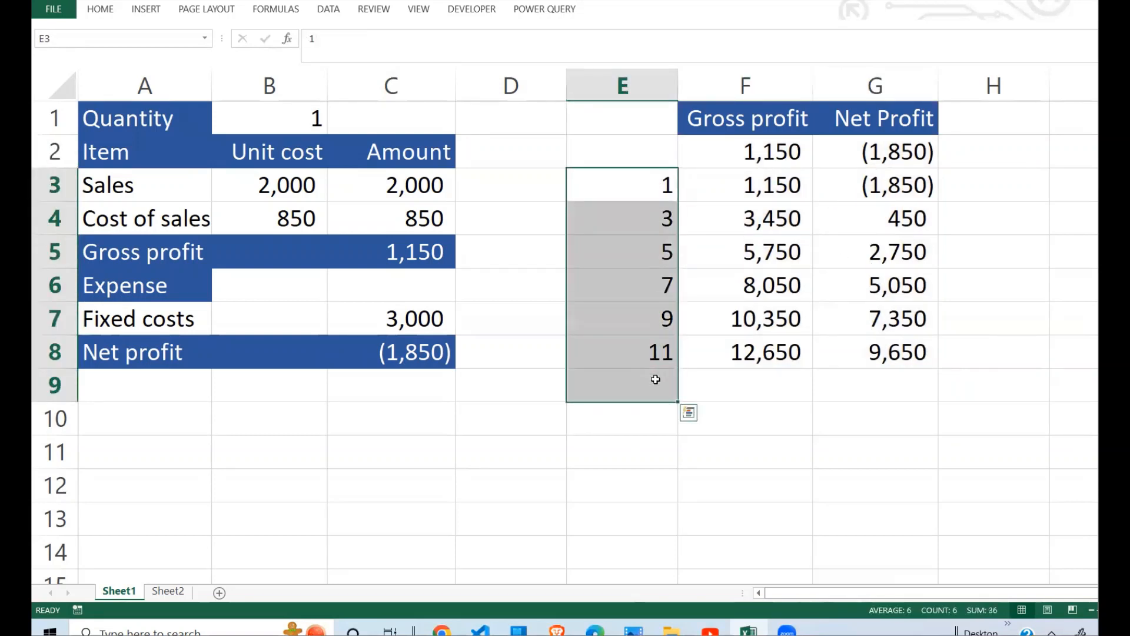
click(681, 350)
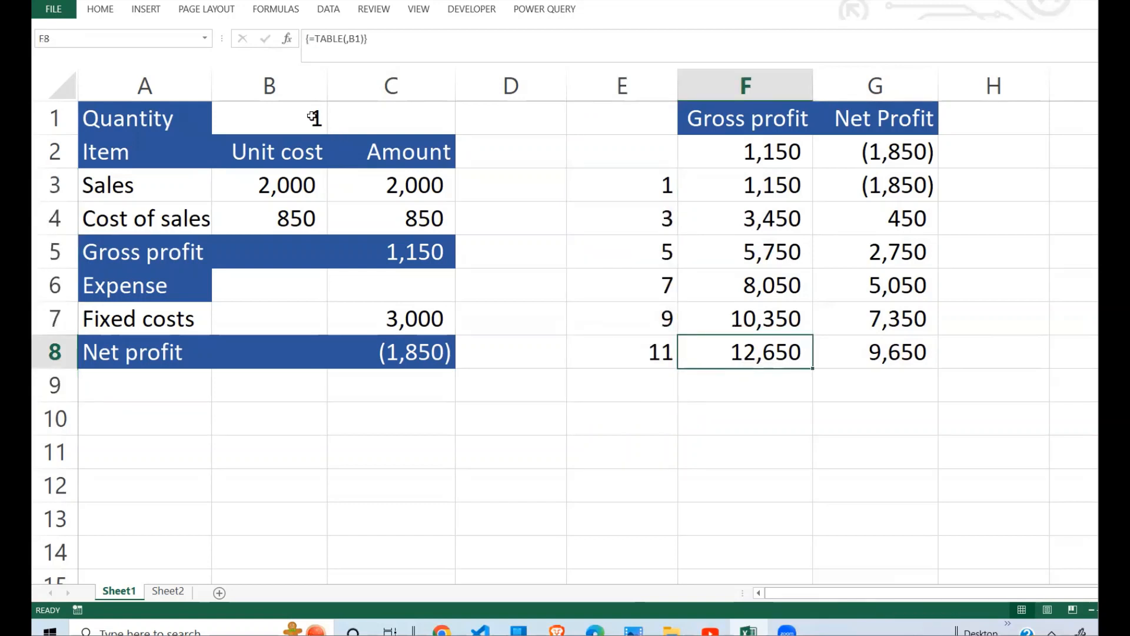
Step: Set the quantity in B1 to 3 and compare the gross and net profit in C5 and C8 with table row 4
click(313, 116)
text(3)
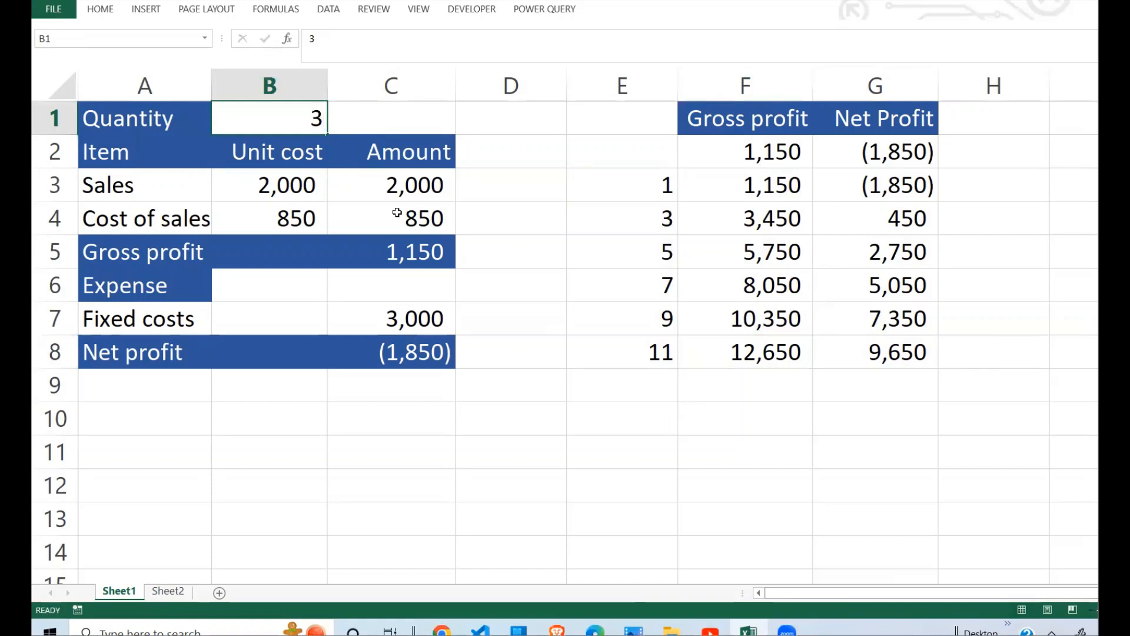
key(Return)
click(804, 217)
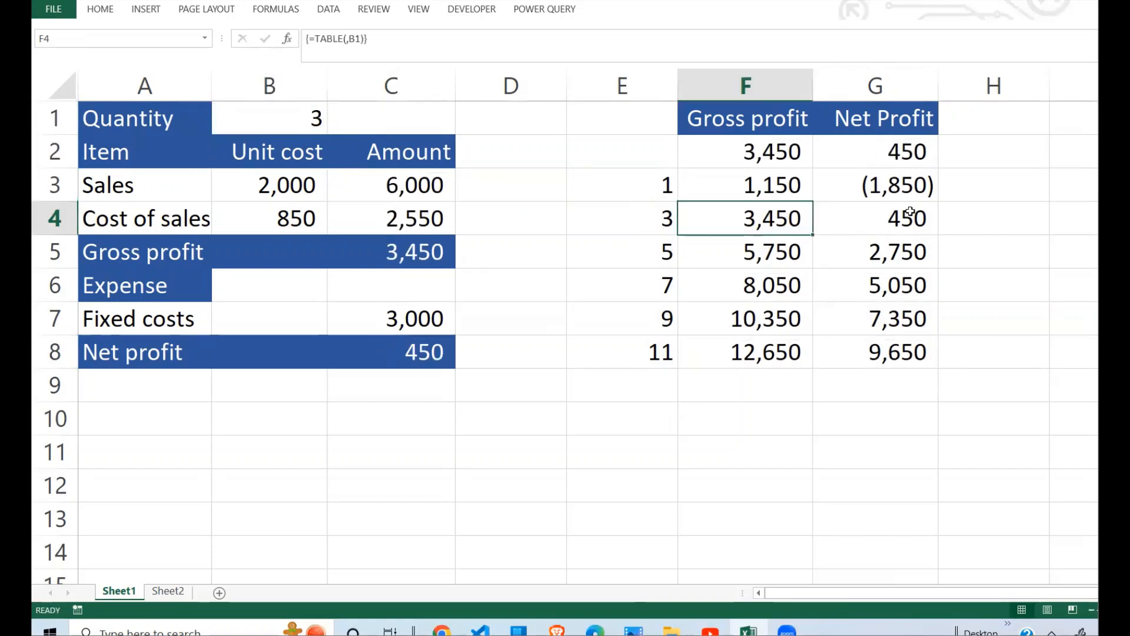
click(911, 213)
click(426, 368)
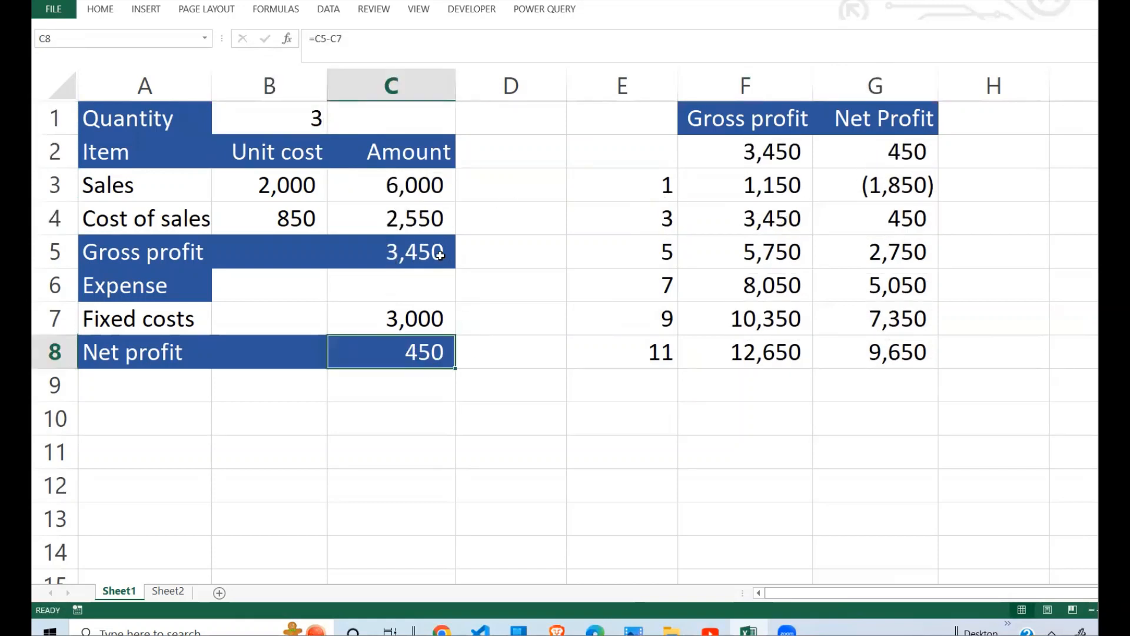
click(441, 253)
drag(671, 219, 875, 217)
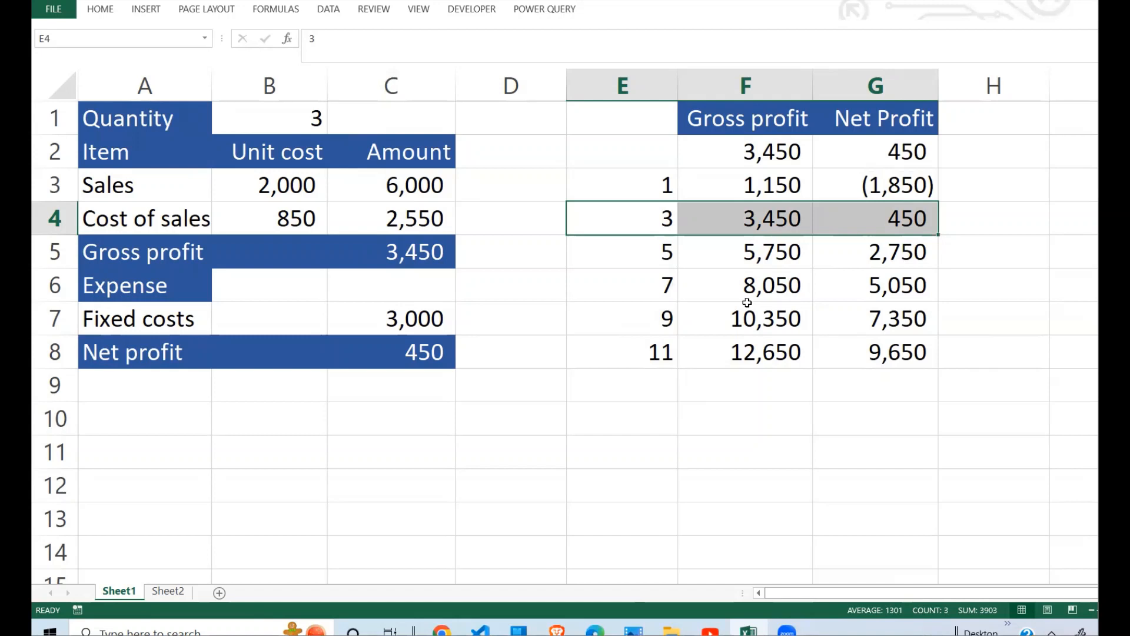
Step: Examine the profit figures in the data table for quantities 1 and 3
drag(647, 126, 892, 355)
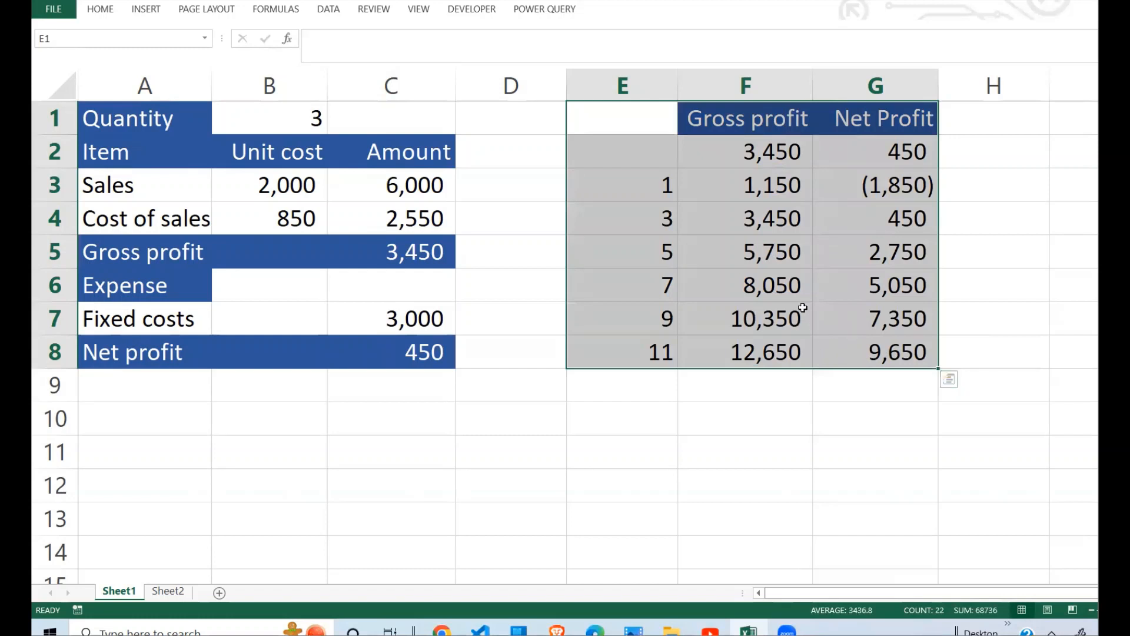
click(820, 213)
click(646, 182)
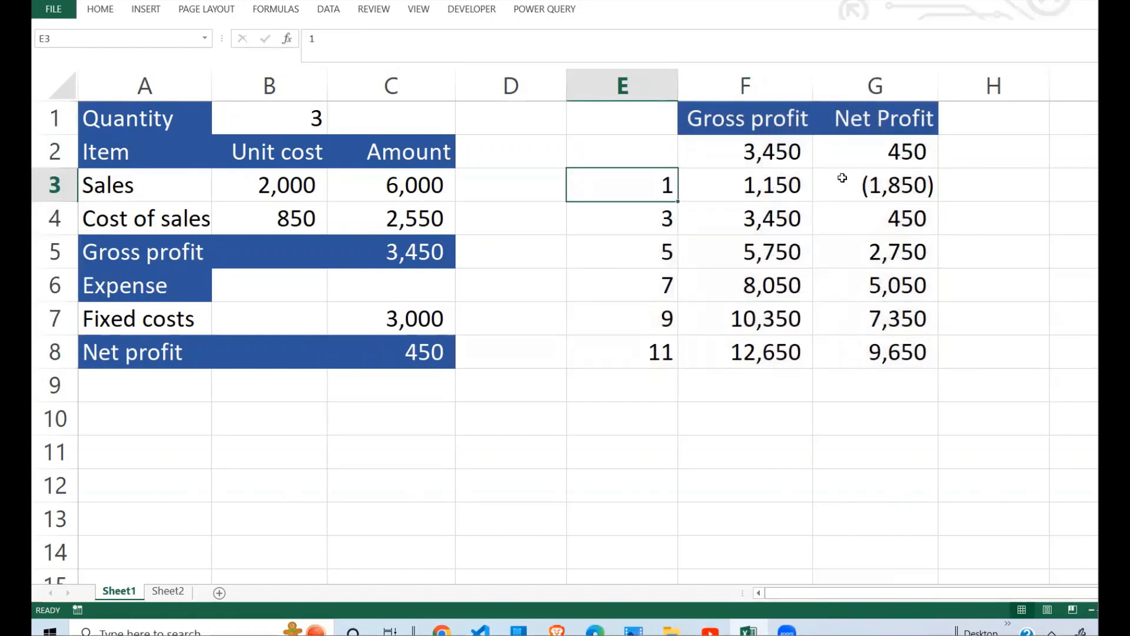
click(916, 159)
drag(662, 182, 810, 184)
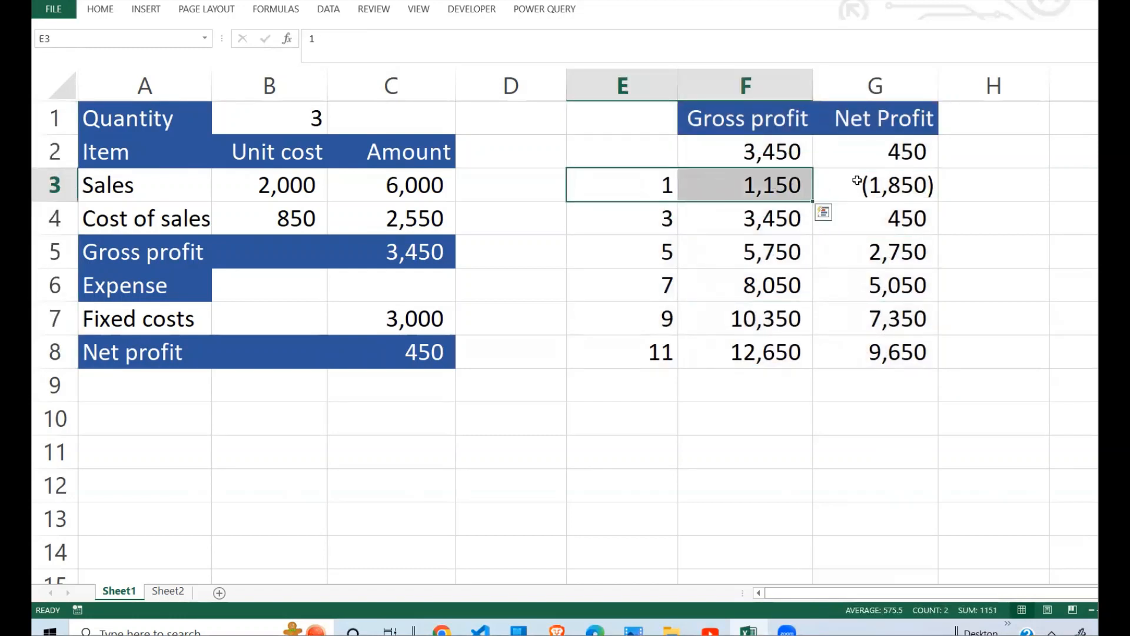
click(889, 185)
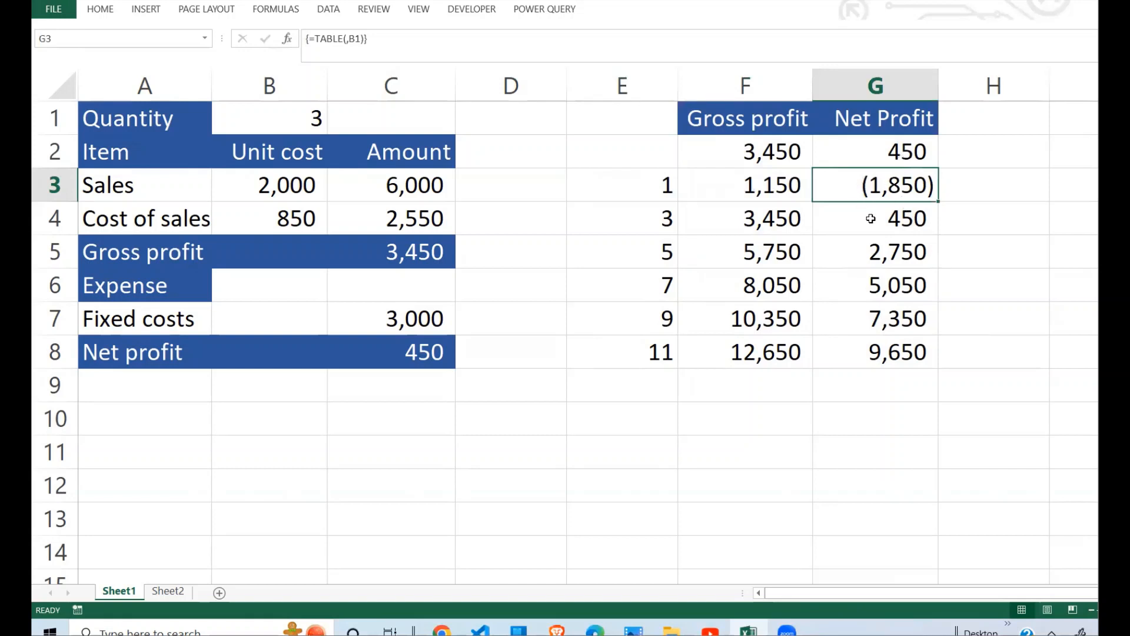
click(854, 227)
click(664, 228)
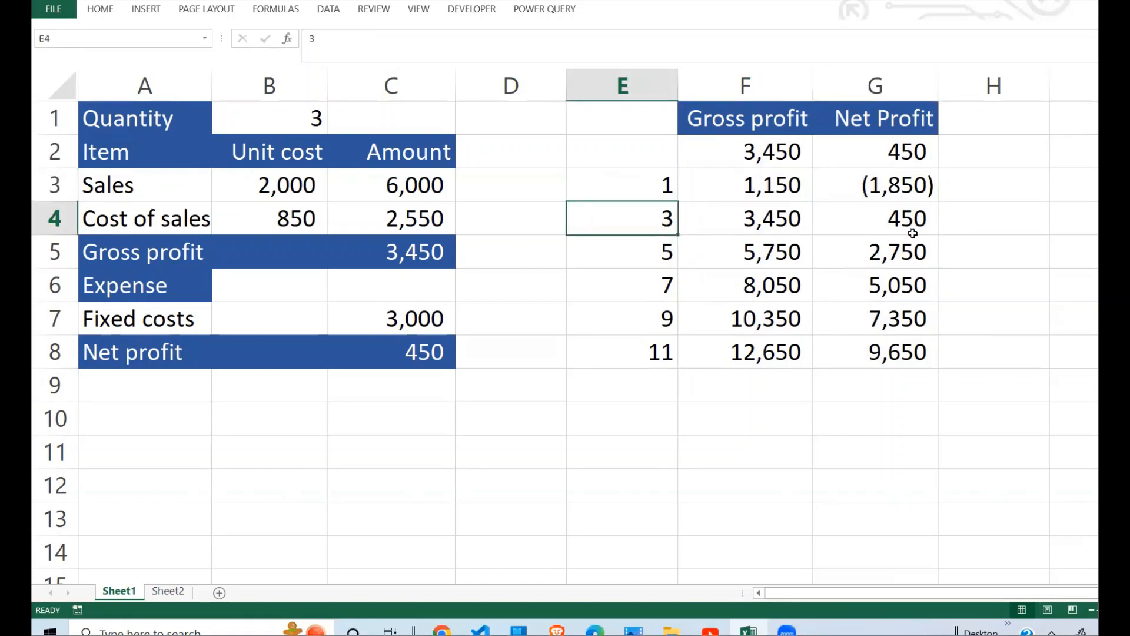
click(920, 233)
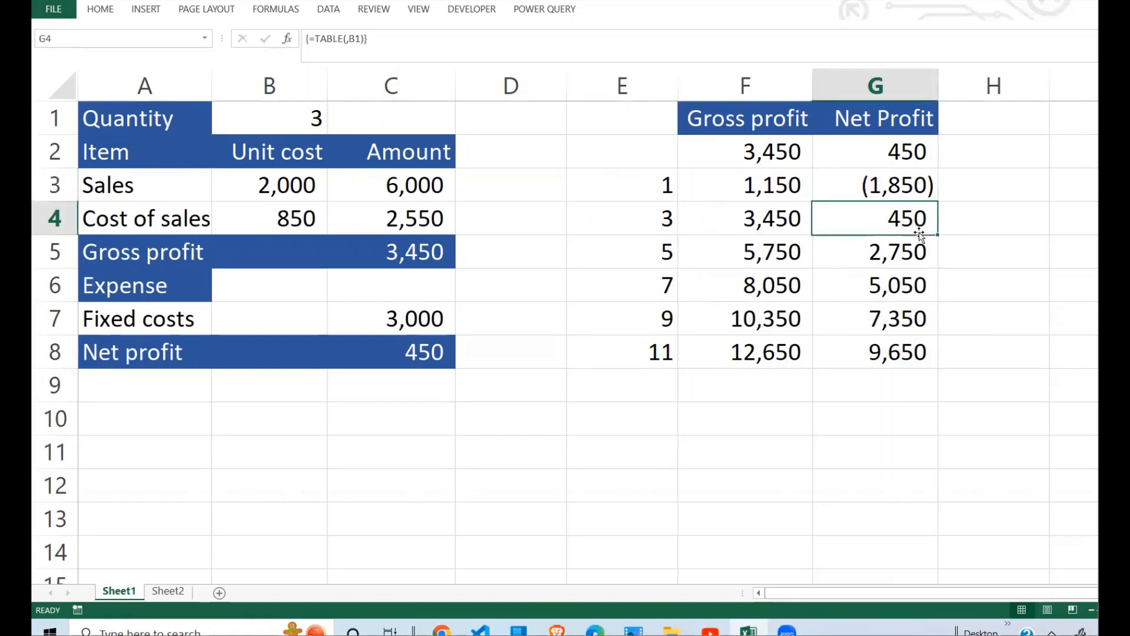
Step: Examine the net profit results in G3:G8, particularly the one for quantity 11
click(908, 352)
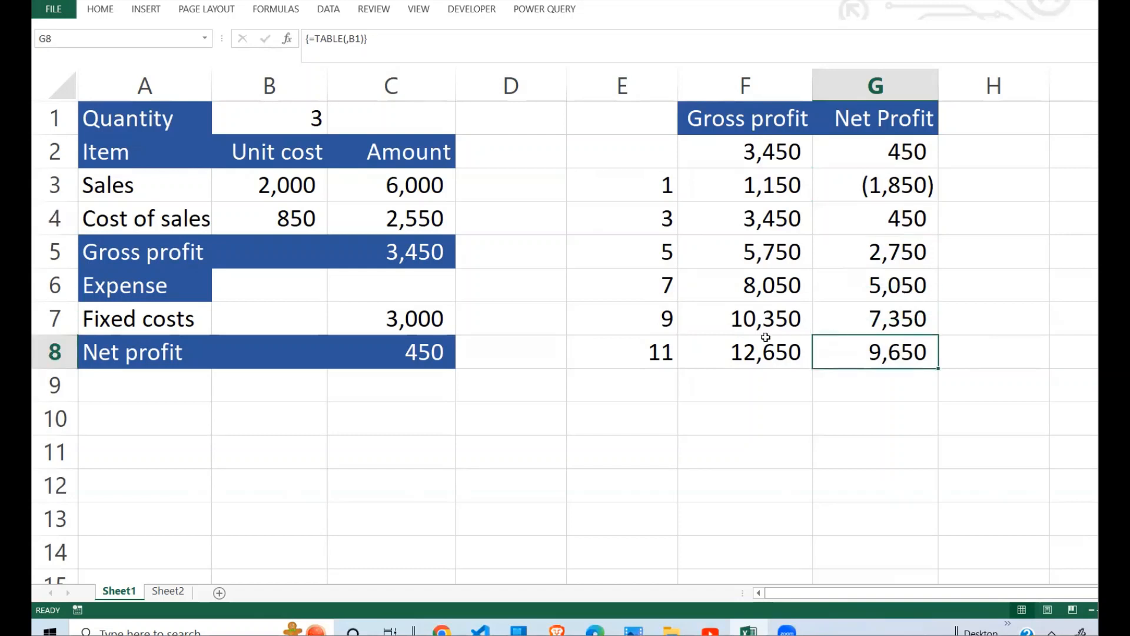
click(644, 351)
click(905, 351)
drag(875, 187, 892, 348)
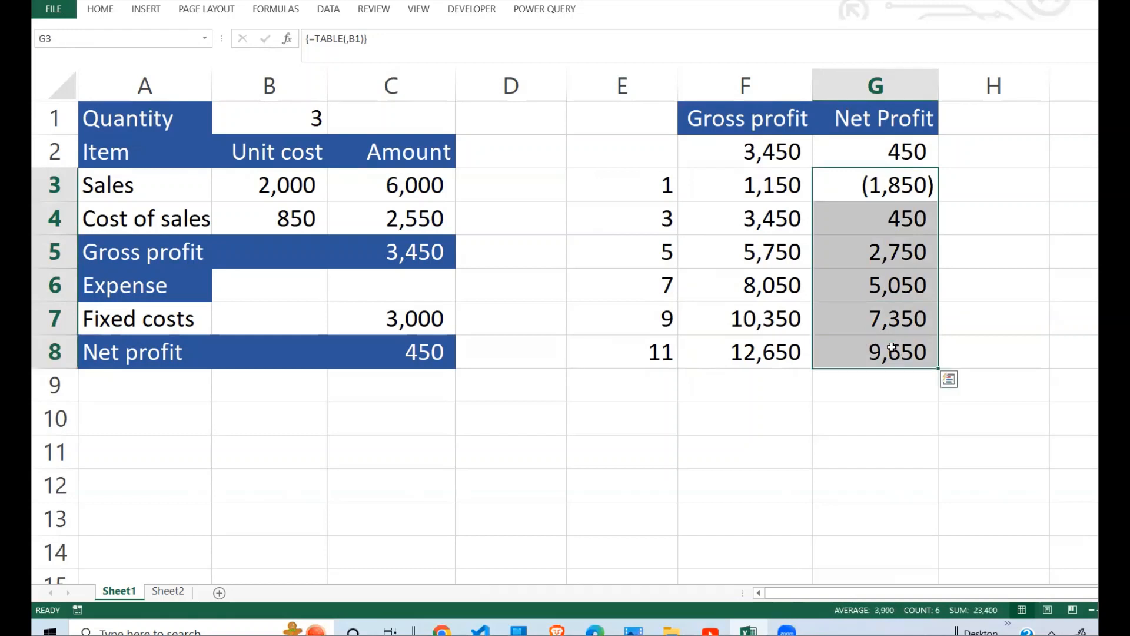
click(662, 351)
click(889, 350)
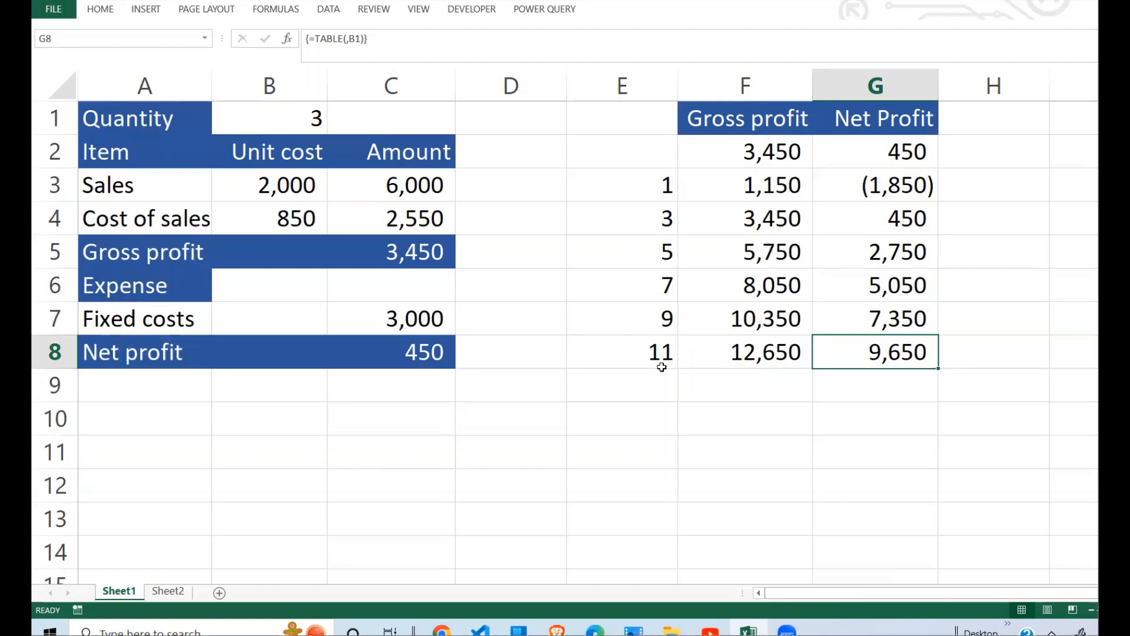
Step: Switch to Sheet2 and review the trial quantities in E2:E7 and the values across F1:J1
click(169, 591)
click(609, 269)
drag(539, 147, 536, 293)
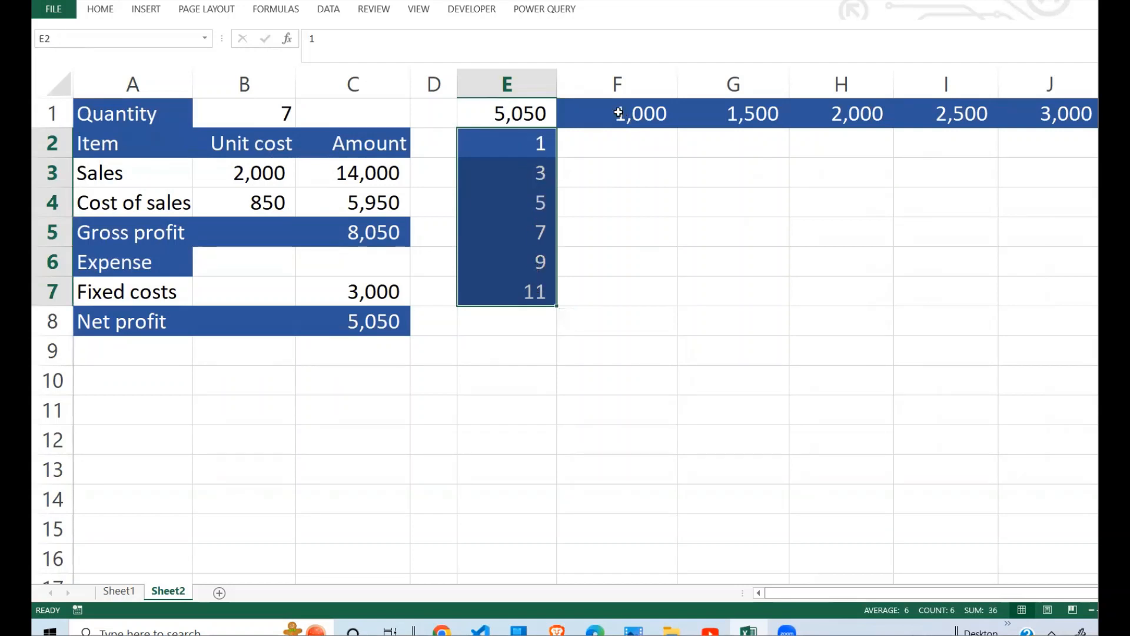
drag(623, 112, 1054, 112)
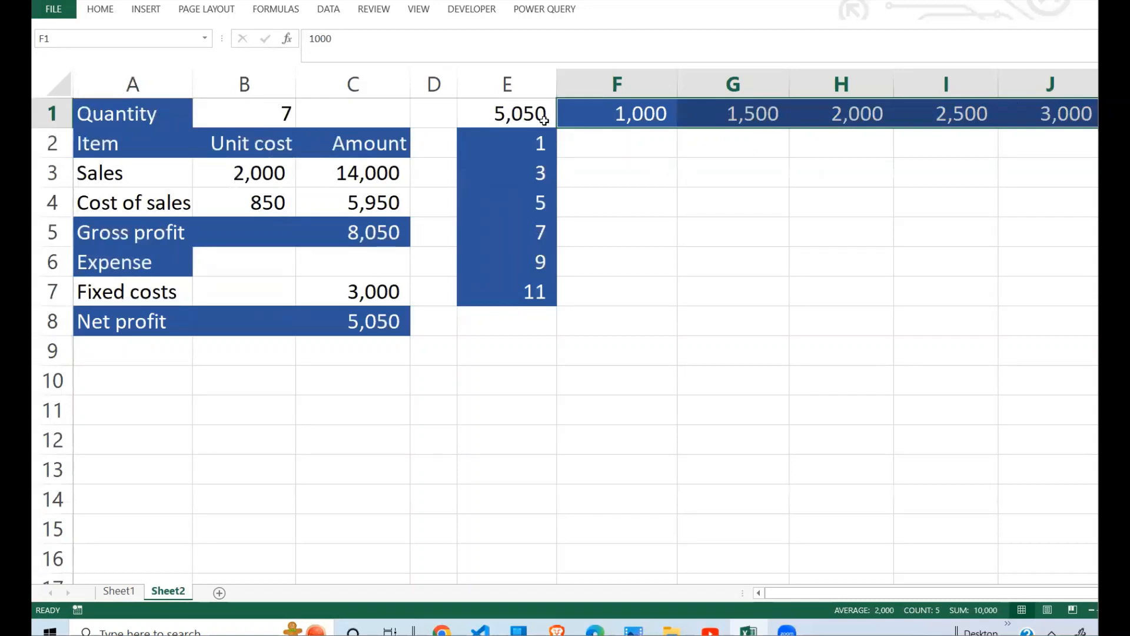
Step: Link corner cell E1 on Sheet2 to the net profit amount with =C8
click(546, 117)
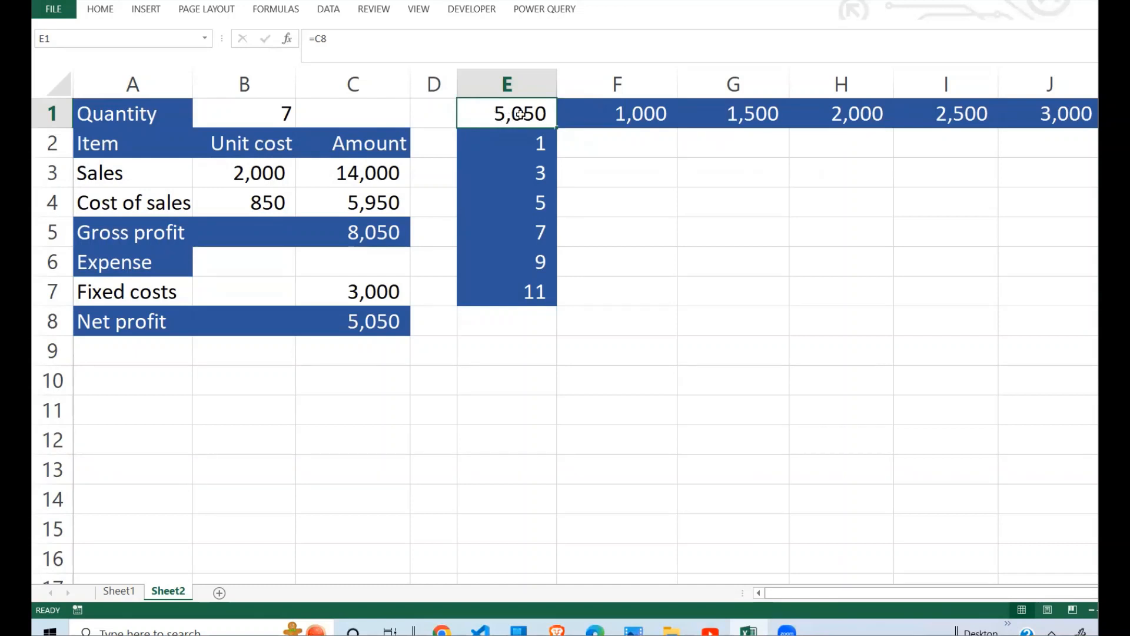
text(=)
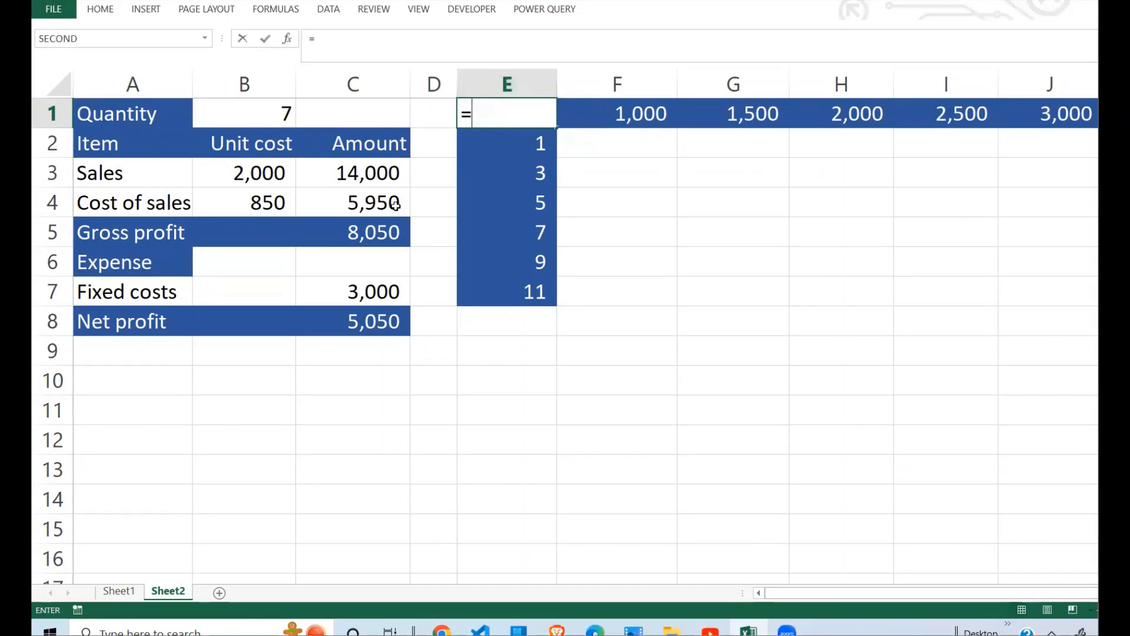
click(399, 320)
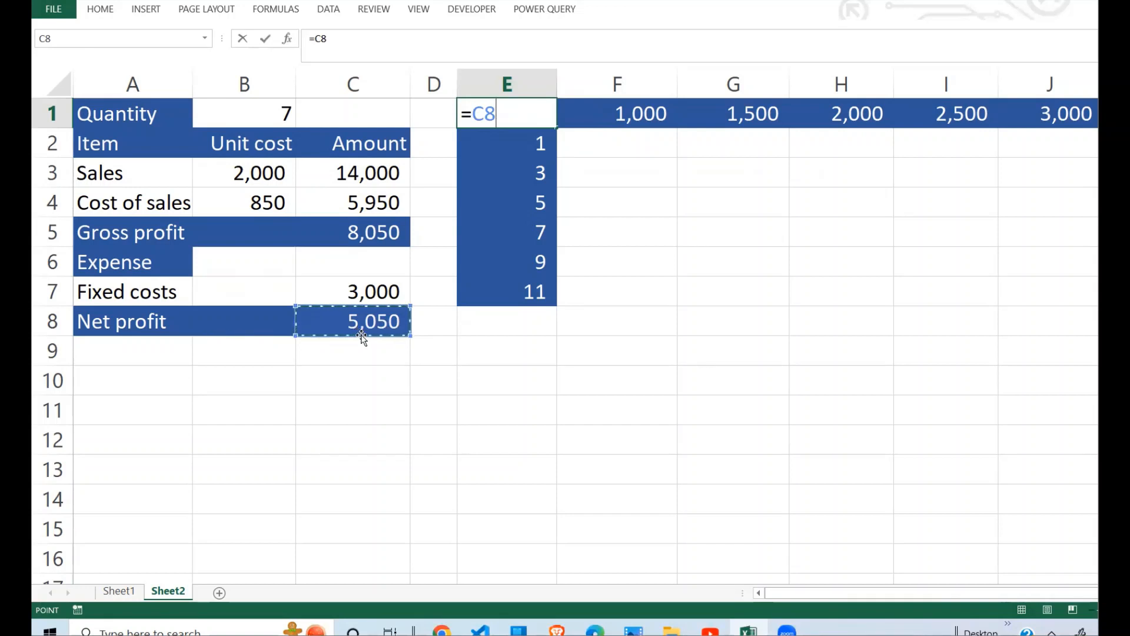
key(Return)
click(704, 260)
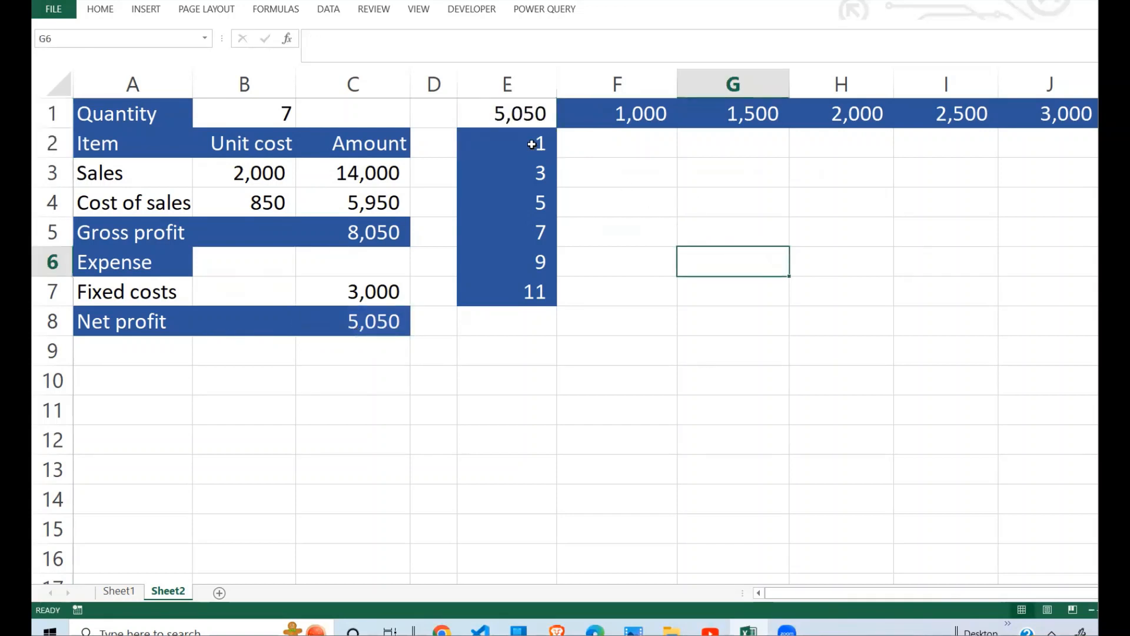
Step: Review the trial quantities in E2:E7, the sales unit price in F1 and the empty result range F2:J7
drag(532, 143, 539, 294)
click(537, 144)
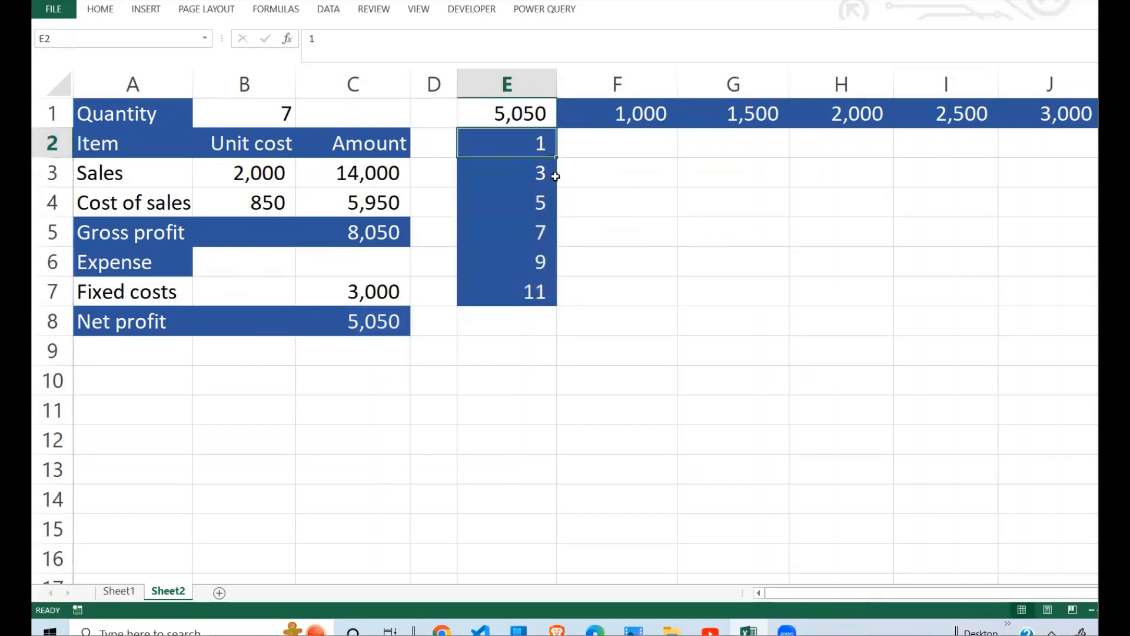
click(649, 112)
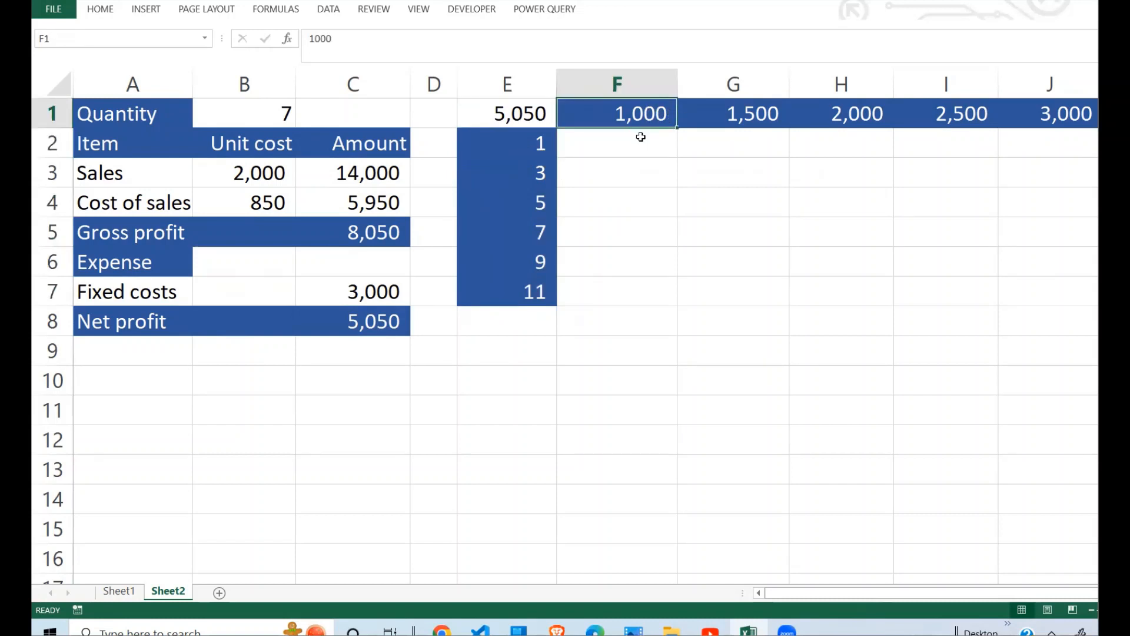
click(579, 142)
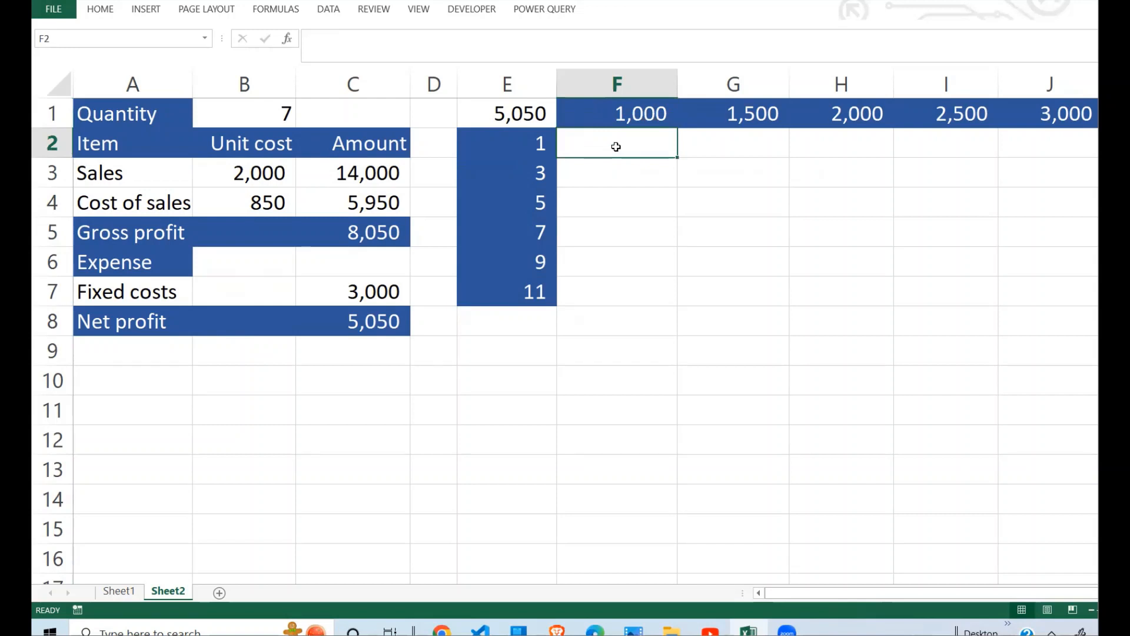
drag(529, 151, 532, 297)
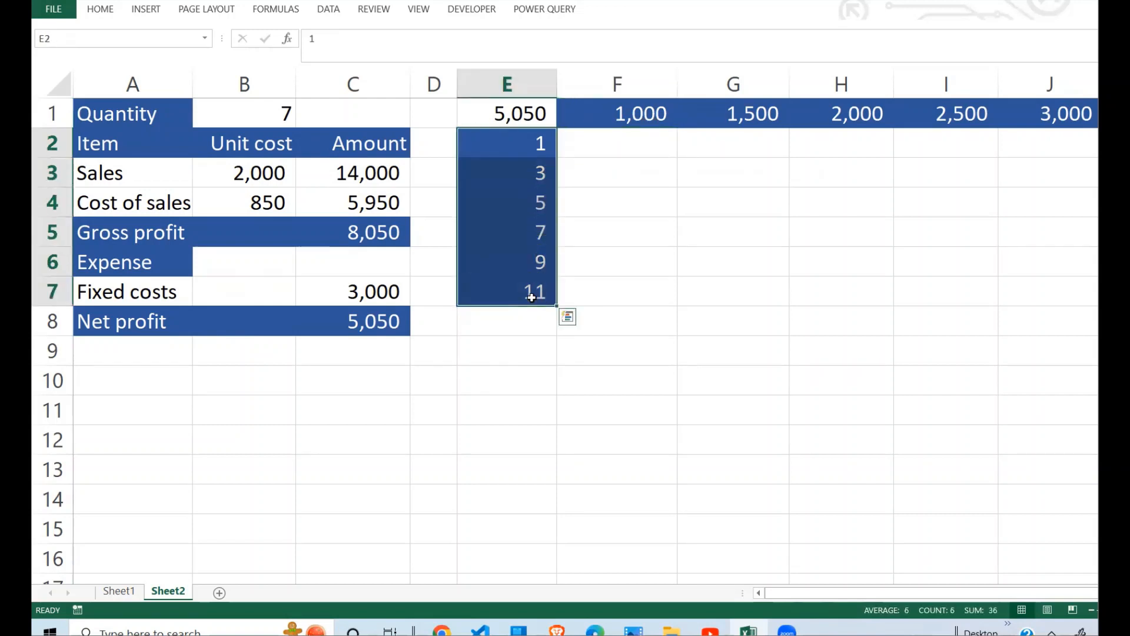
drag(606, 141, 1069, 301)
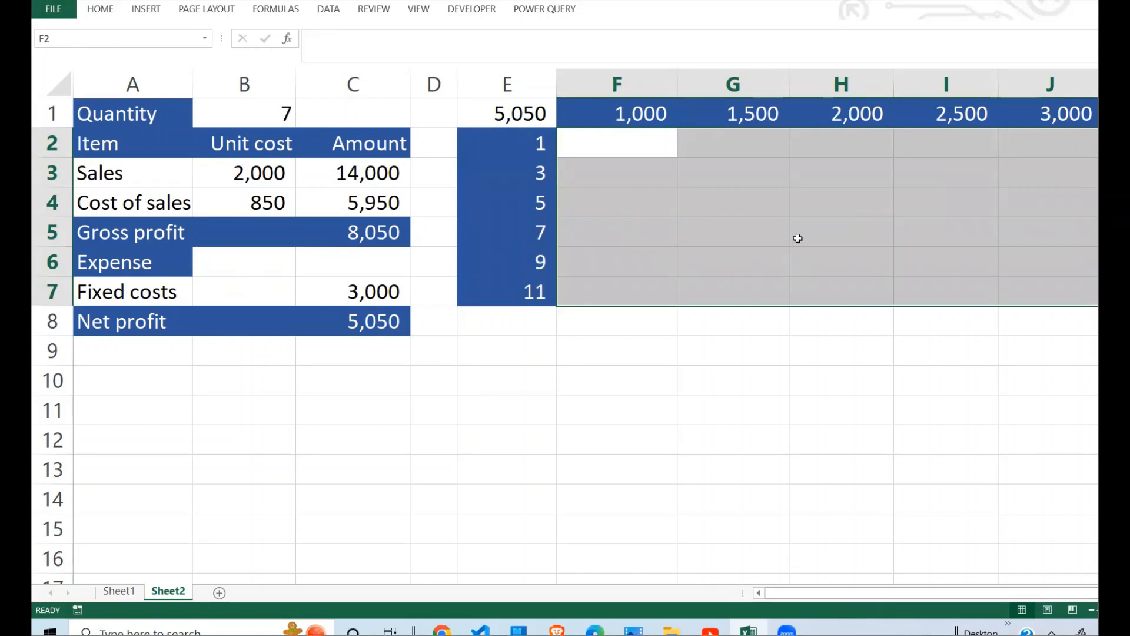
click(696, 251)
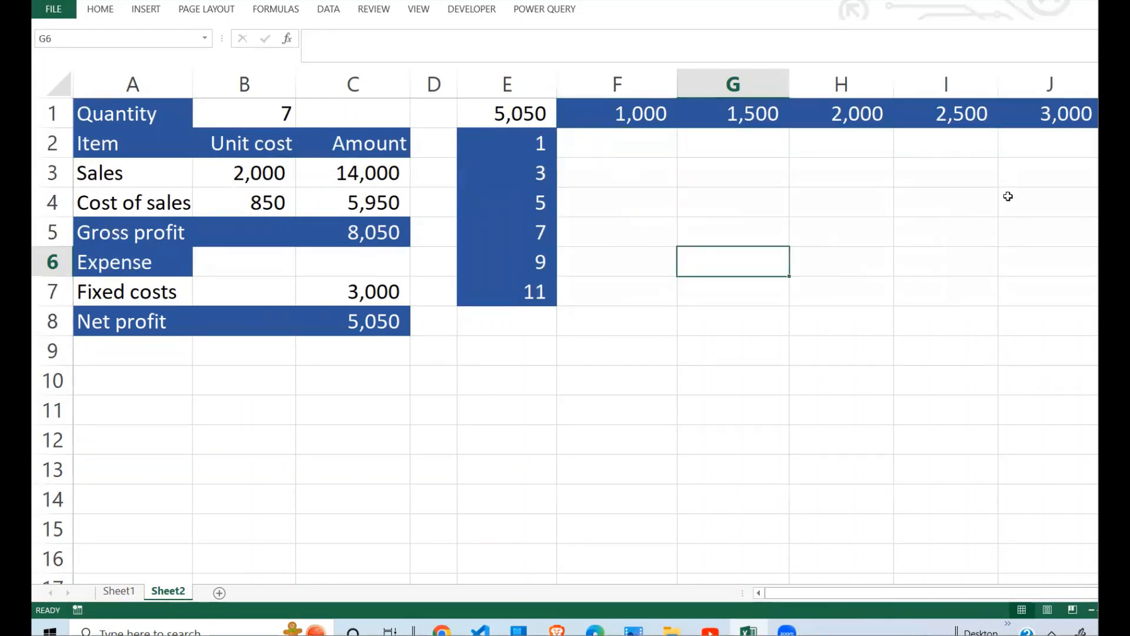
click(792, 227)
Step: Create a two-variable data table over E1:J7 with B3 as the row input cell and B1 as the column input cell
drag(513, 120, 994, 290)
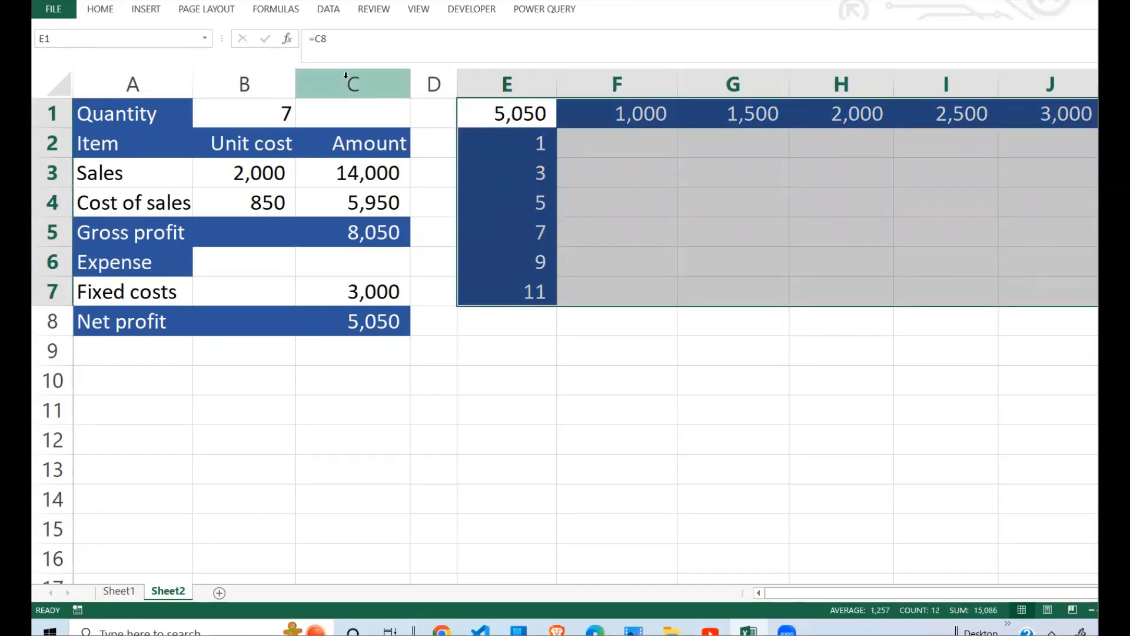
click(335, 11)
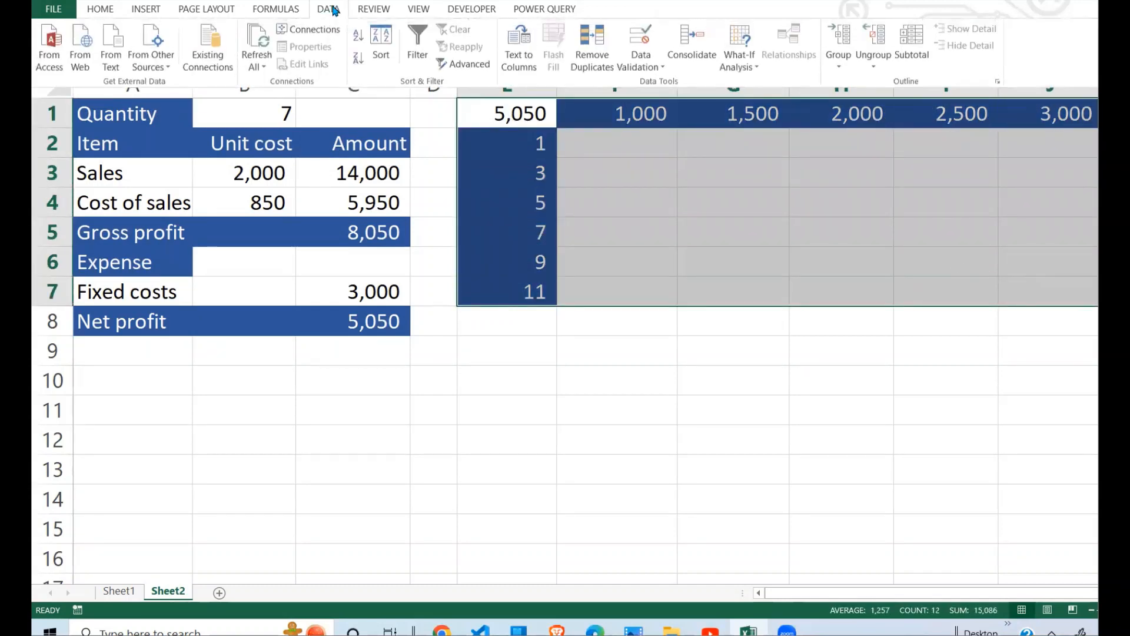
click(747, 69)
click(777, 121)
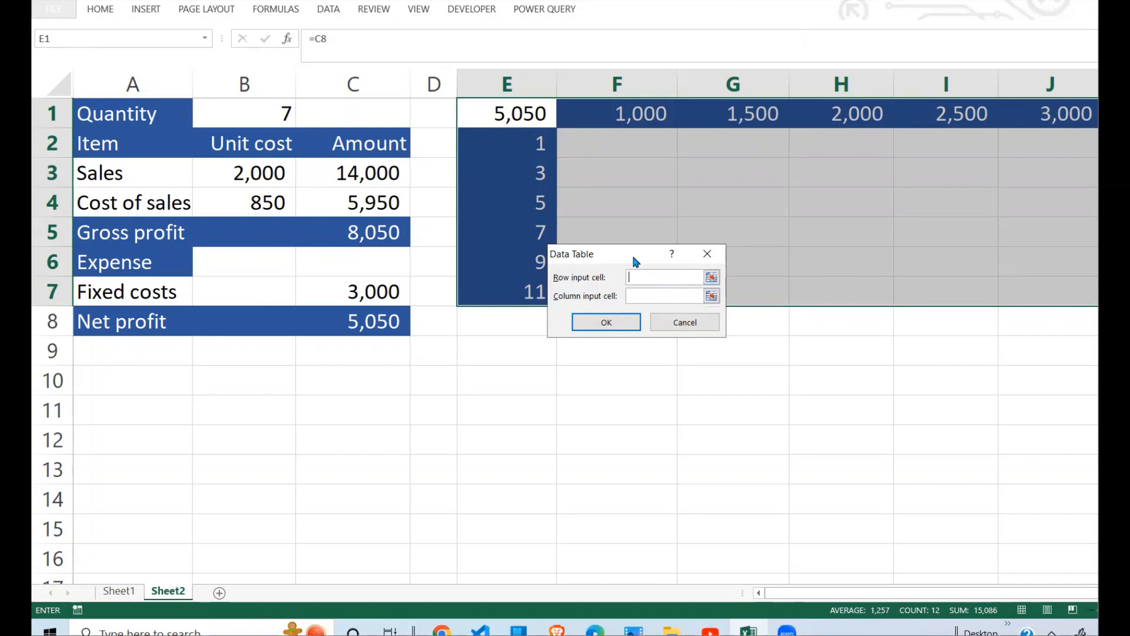
drag(631, 253, 738, 174)
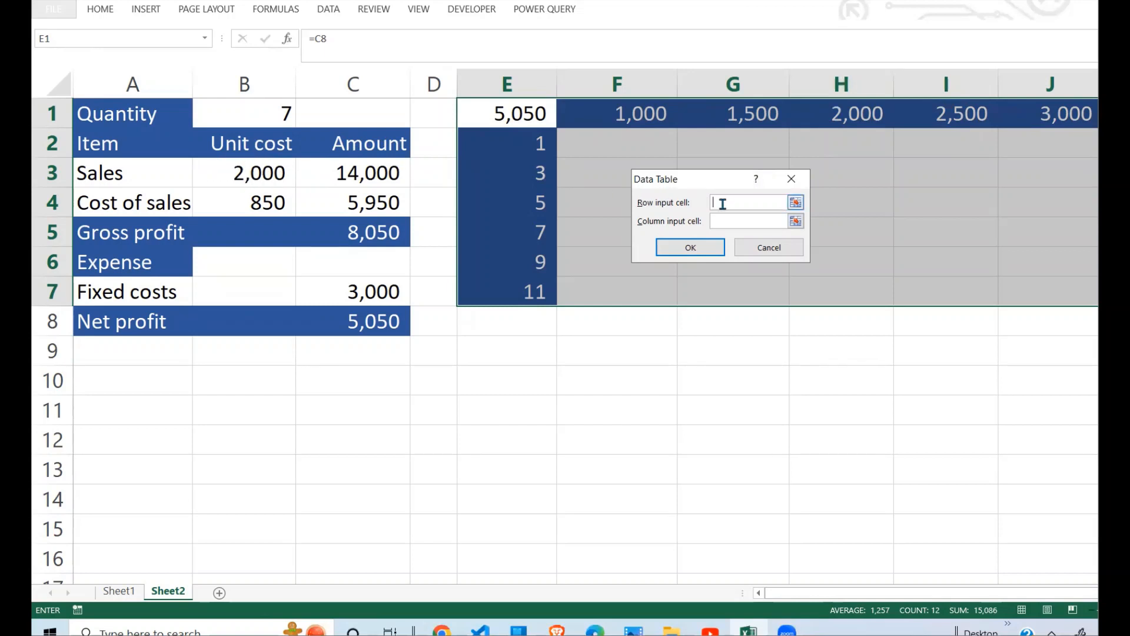
click(276, 174)
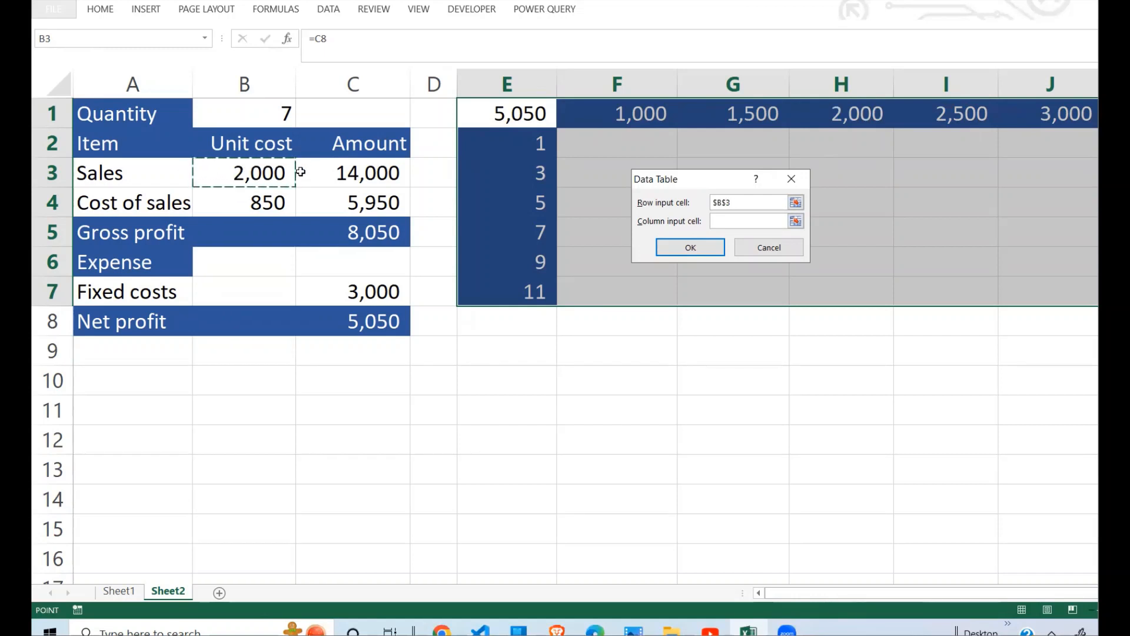
click(729, 222)
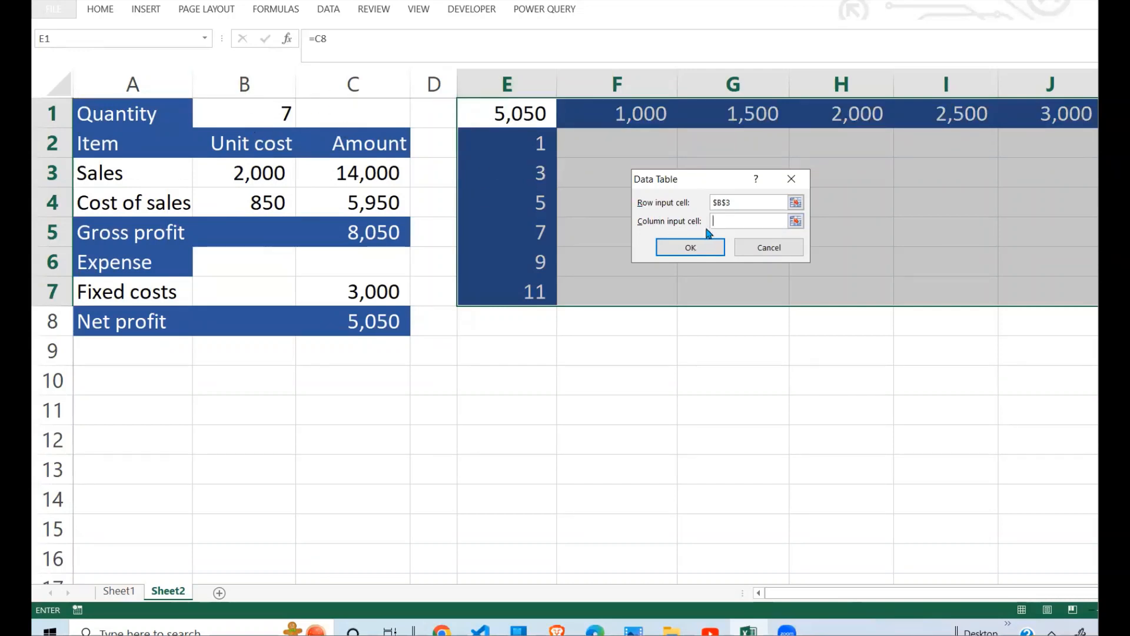
click(277, 116)
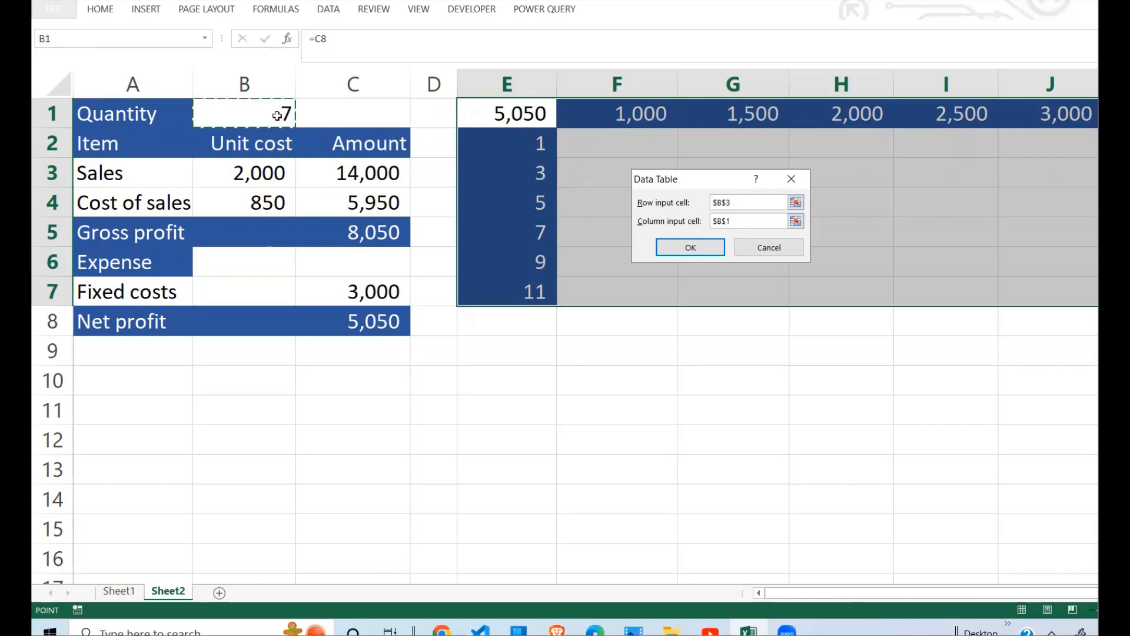
click(694, 248)
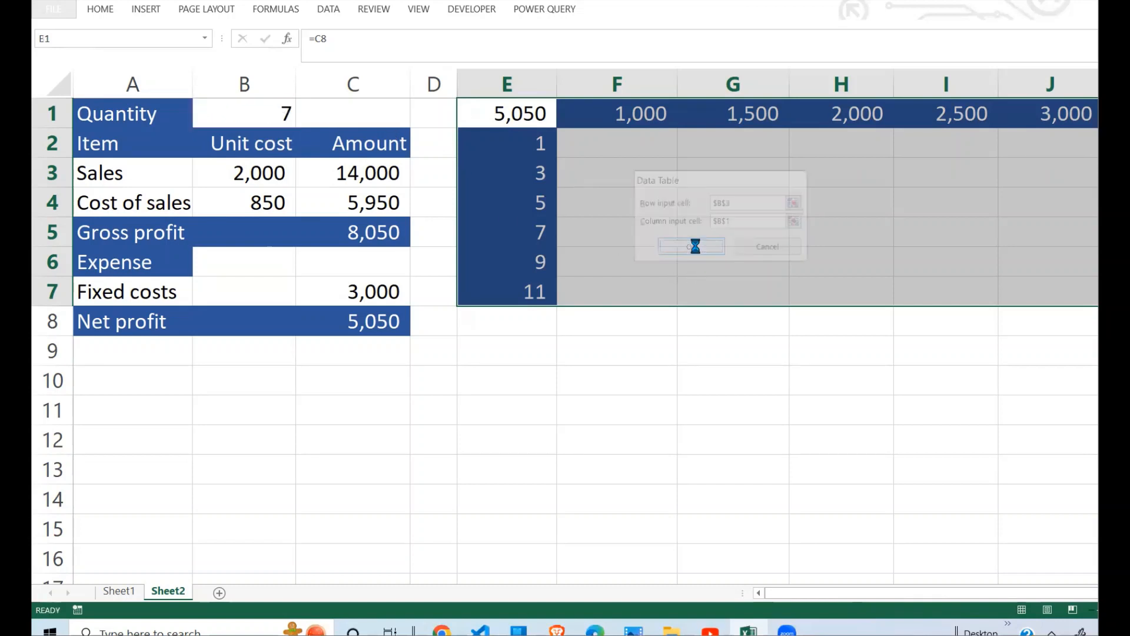
Step: Examine the net profit results across F2:J7, comparing cells in the 1,000 and 1,500 price columns with J7
click(700, 287)
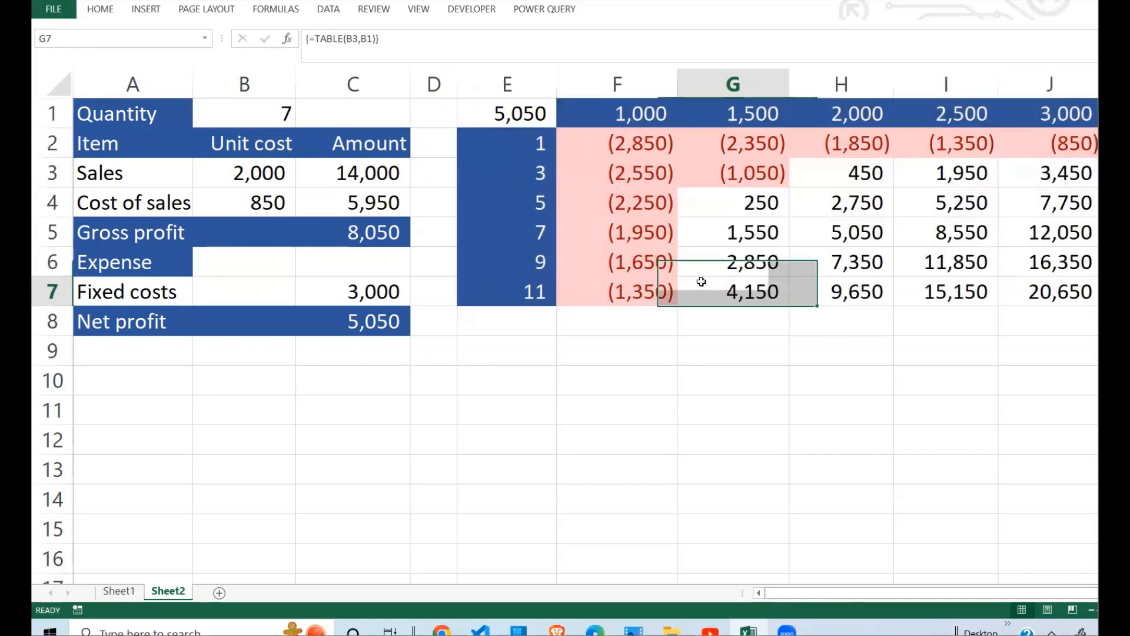
drag(618, 143, 1030, 283)
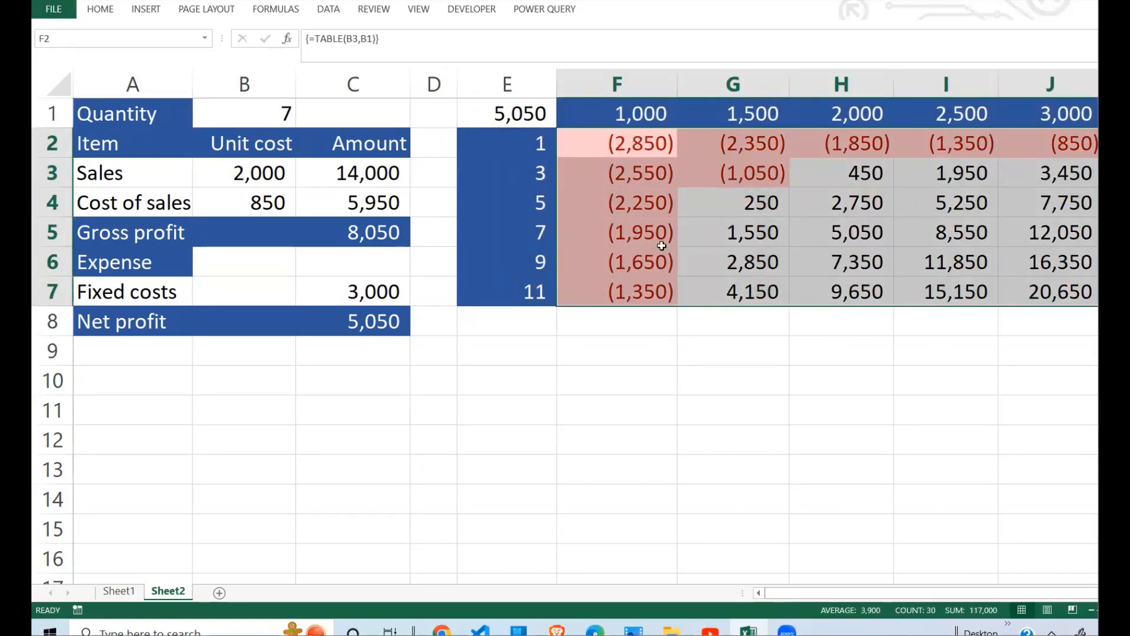
click(792, 261)
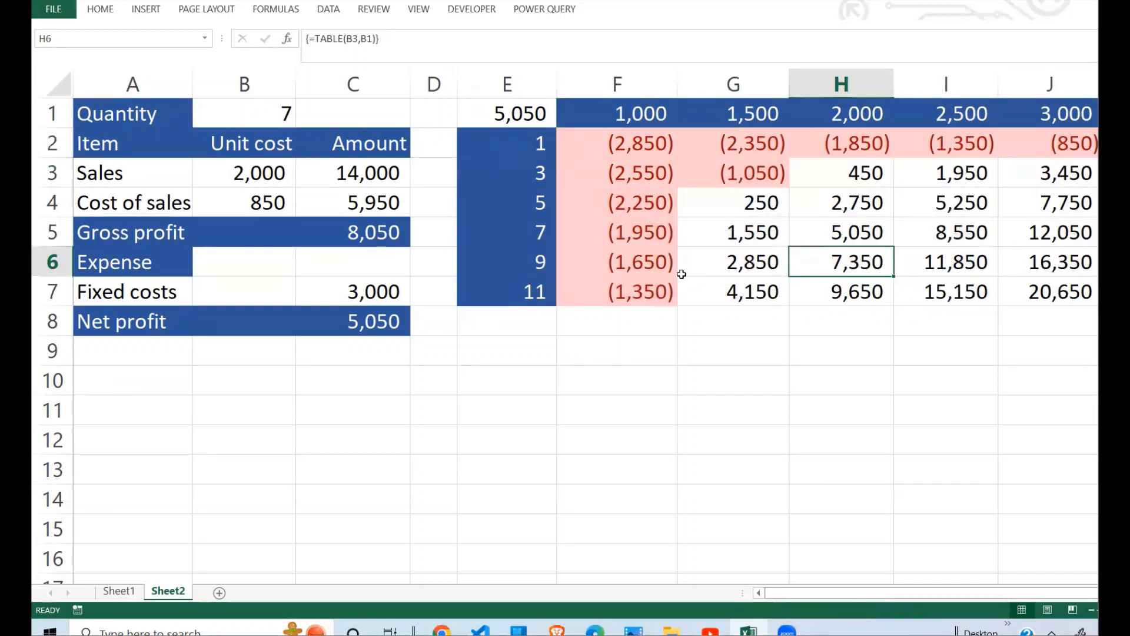
click(654, 267)
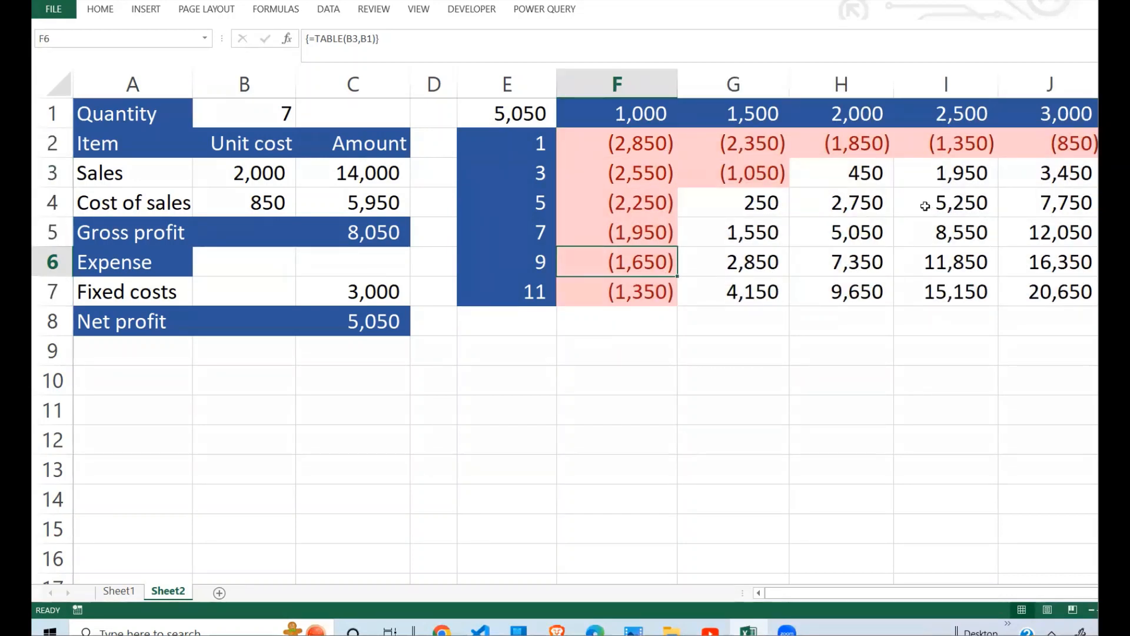
click(639, 231)
click(653, 312)
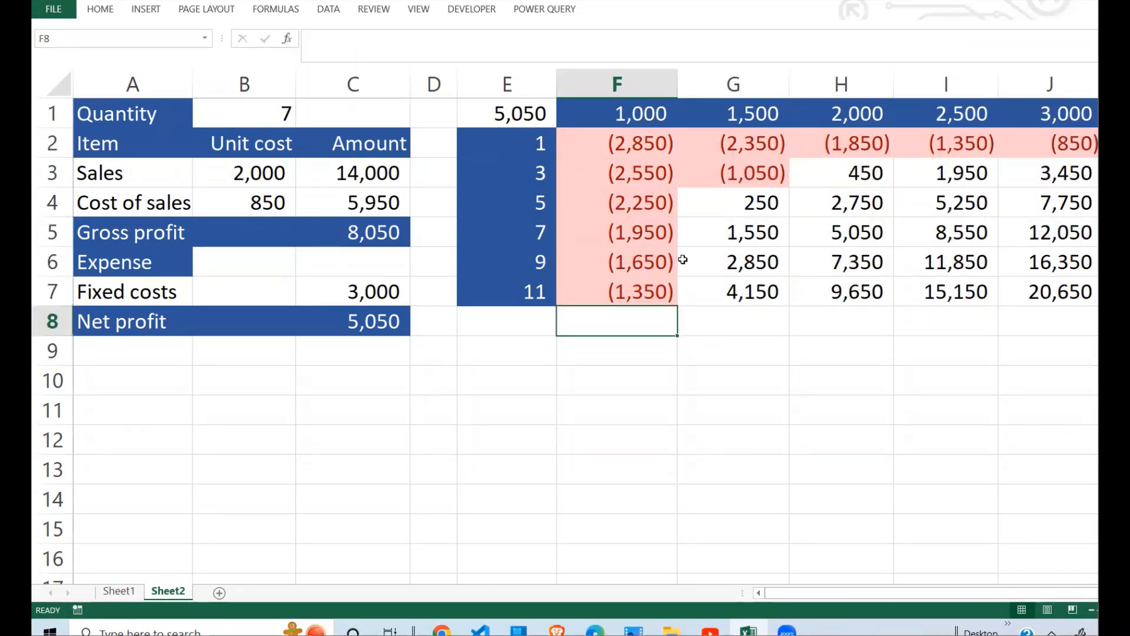
click(1004, 287)
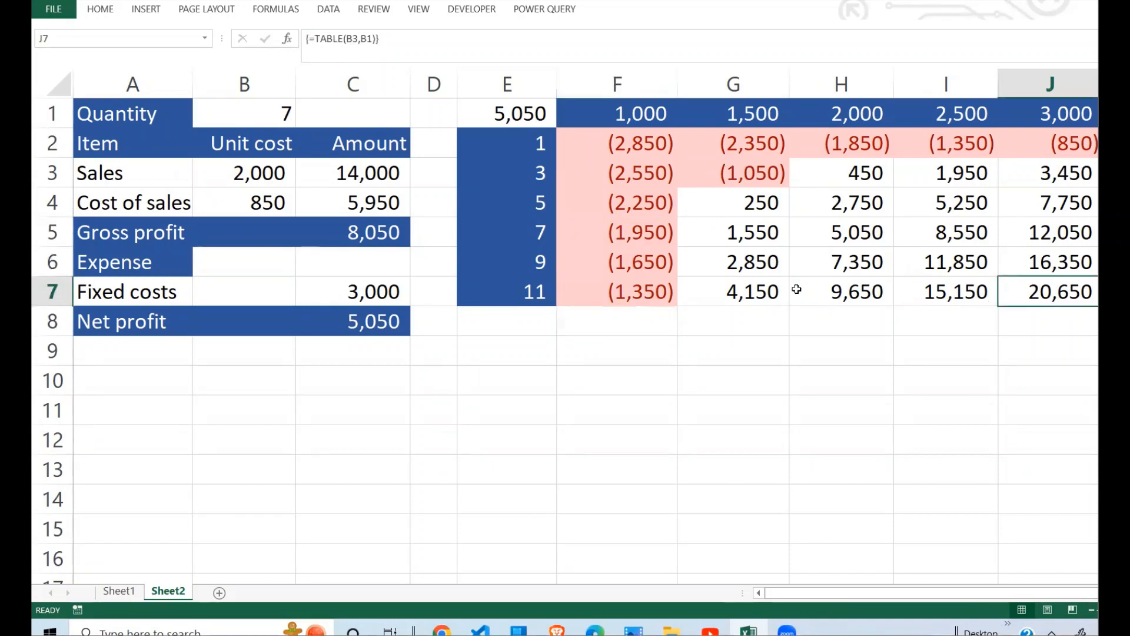
click(751, 285)
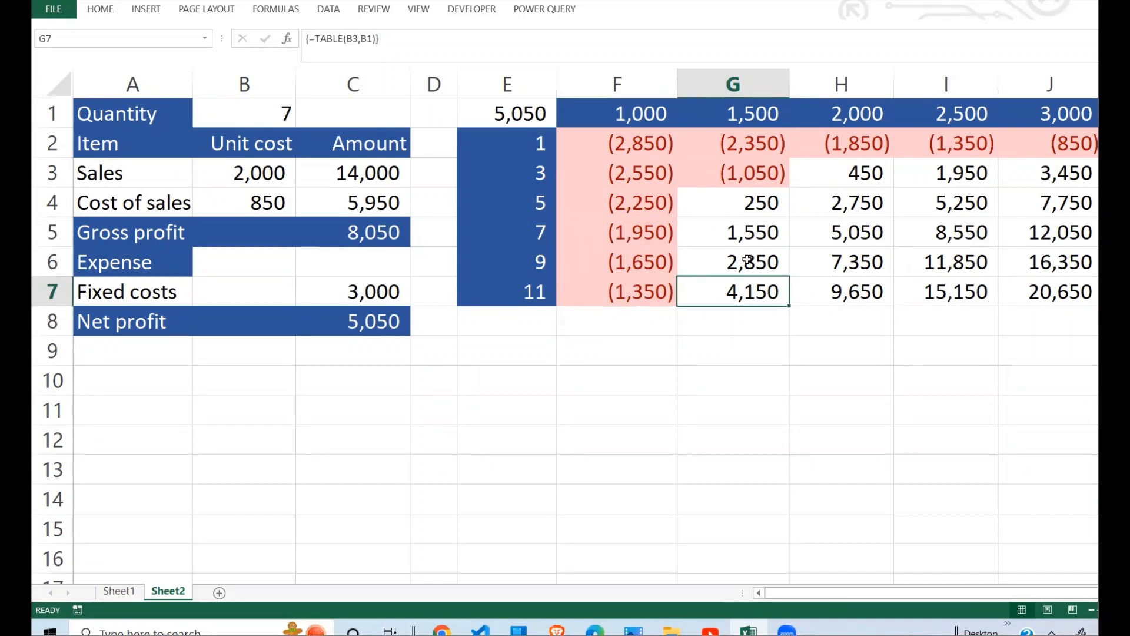
click(754, 200)
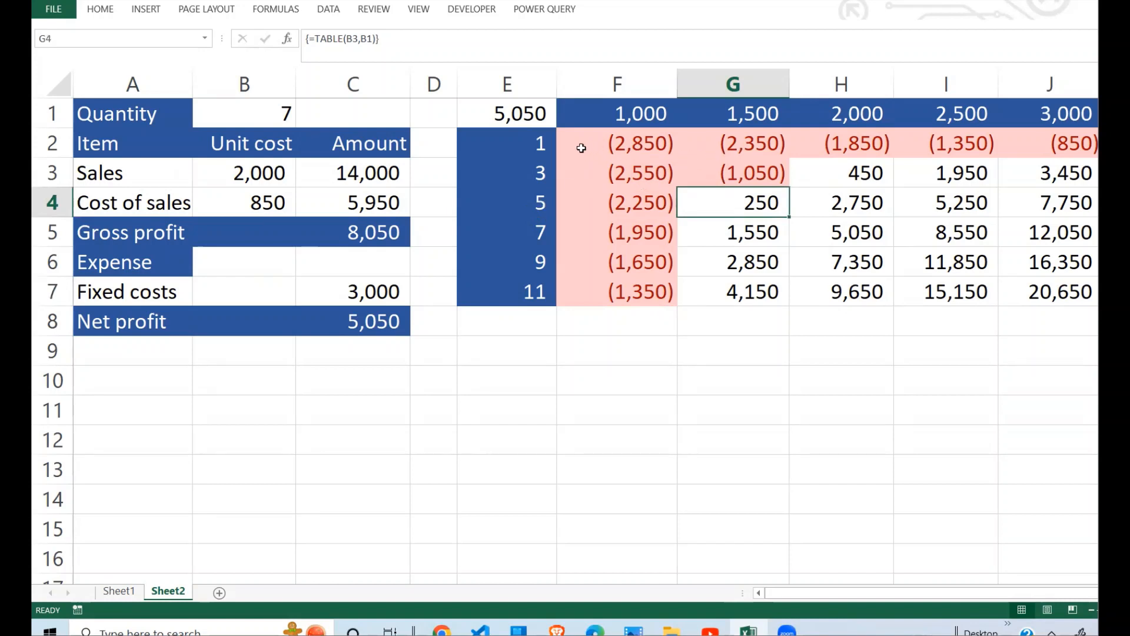
Step: Examine the results for quantity 1 in F2:J2 and for the 1,000 unit price in F2:F7
drag(617, 143, 1060, 144)
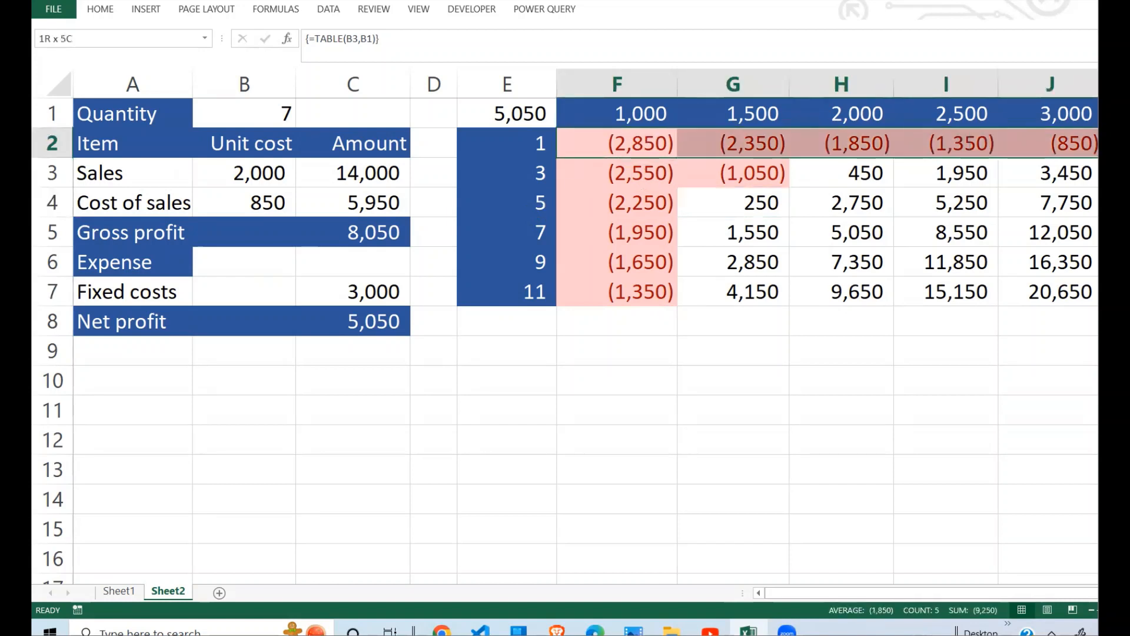
click(635, 113)
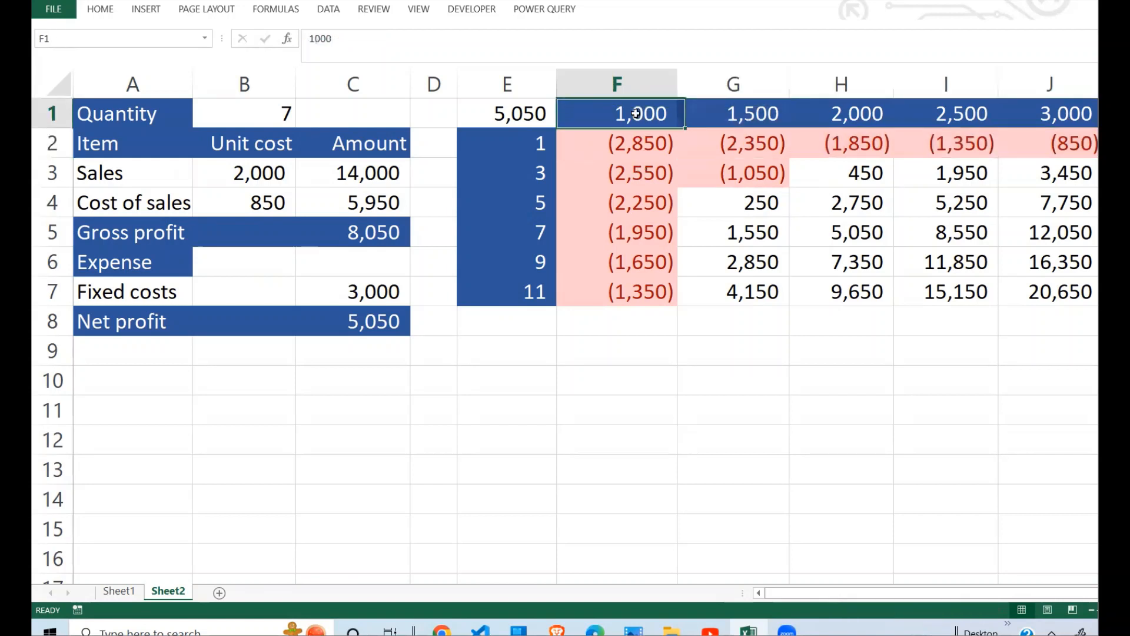
click(643, 144)
drag(642, 145, 646, 287)
drag(643, 149, 645, 268)
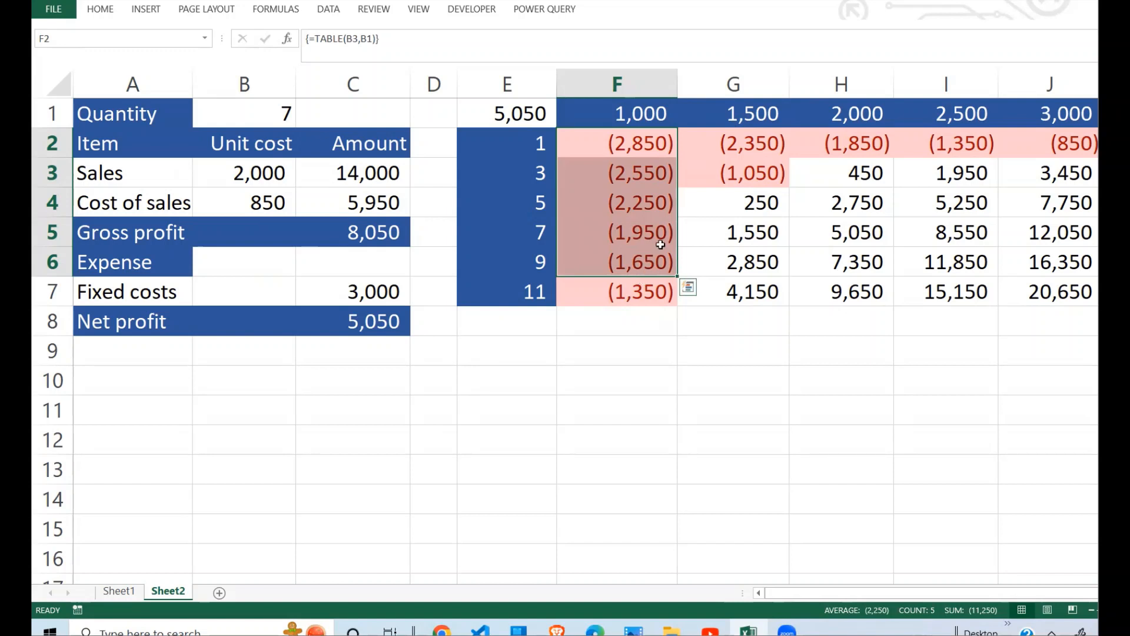
Step: Compare the net profit results in columns G to J, mainly those for quantity 11 in row 7
click(818, 183)
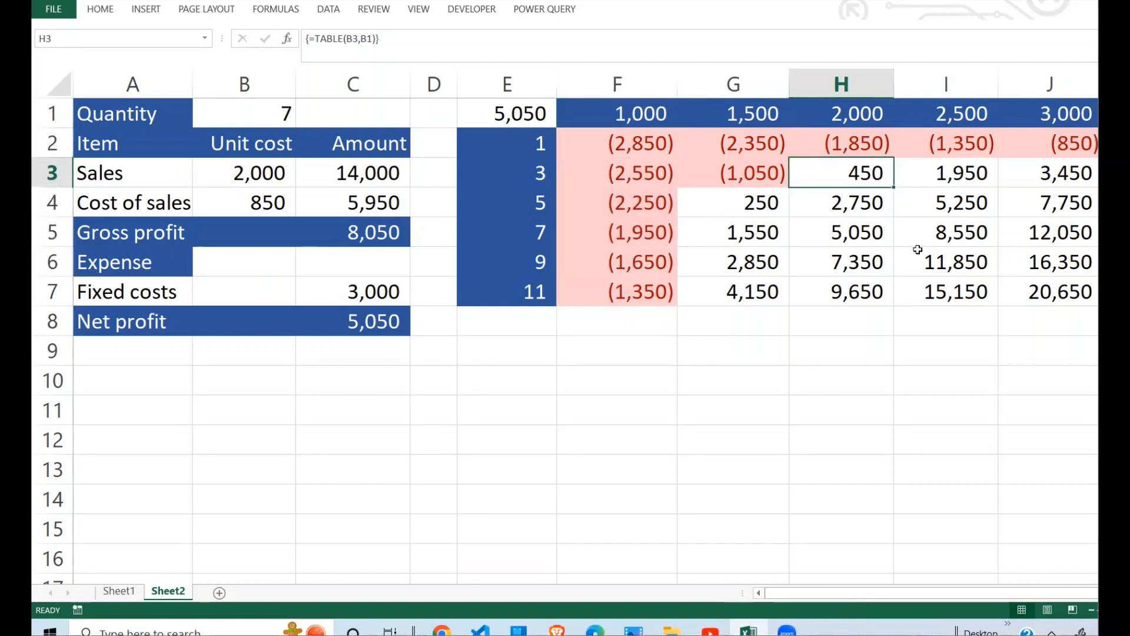
click(974, 280)
click(693, 288)
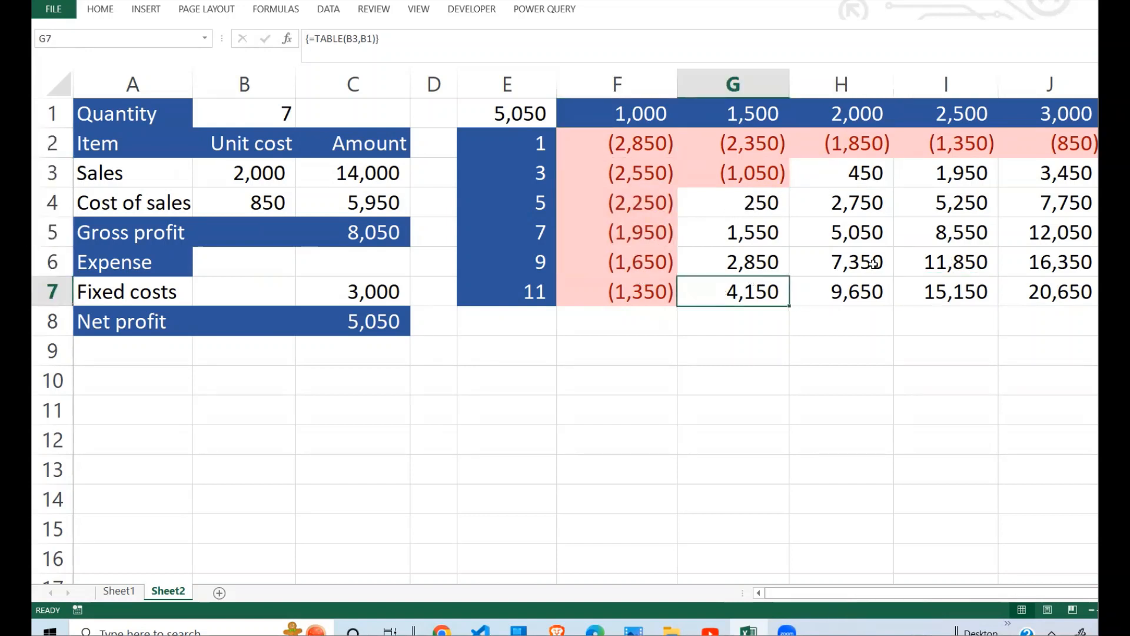
click(1030, 280)
click(877, 277)
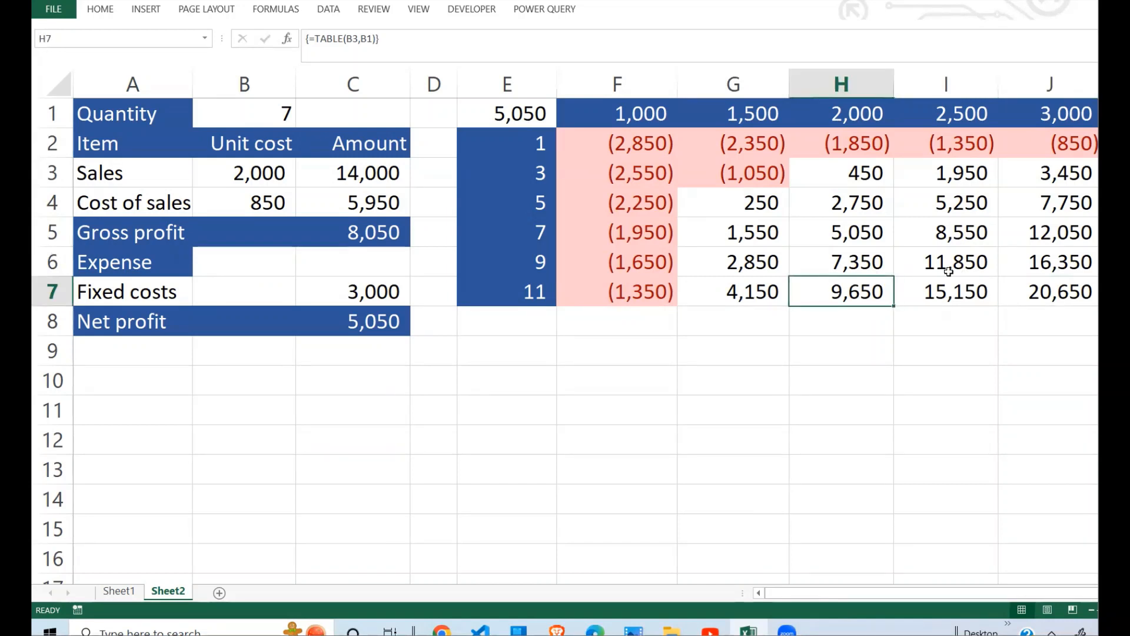
click(944, 276)
Step: Examine the results for the 3,000 unit price in J1:J7, particularly the one for quantity 11
click(1057, 108)
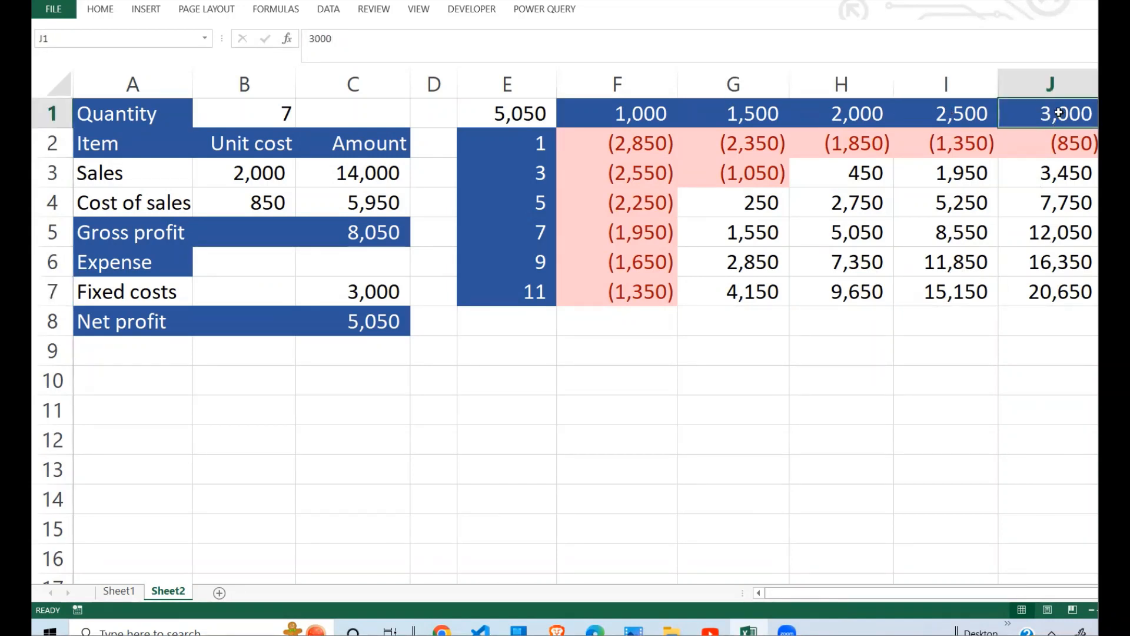
drag(1057, 112, 1055, 297)
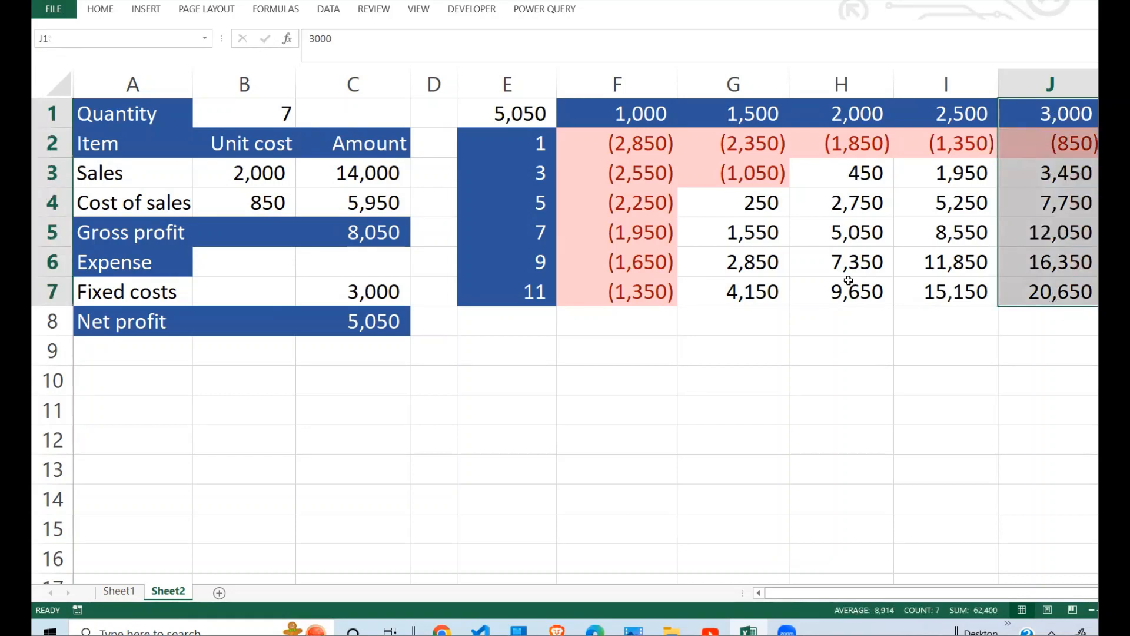
click(499, 293)
click(1042, 283)
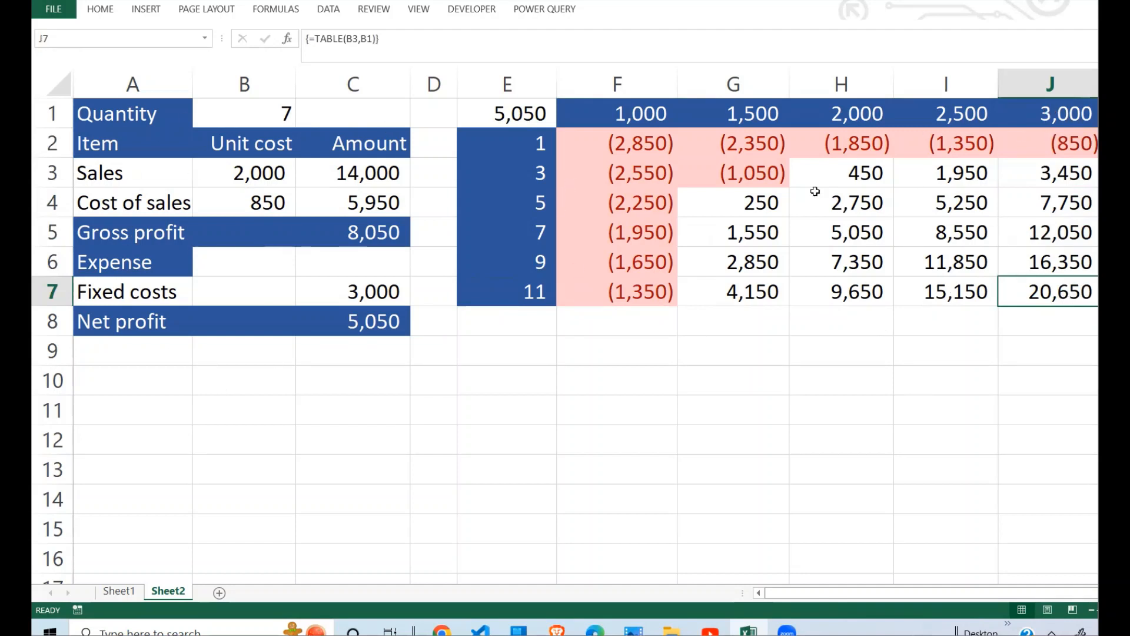
click(828, 326)
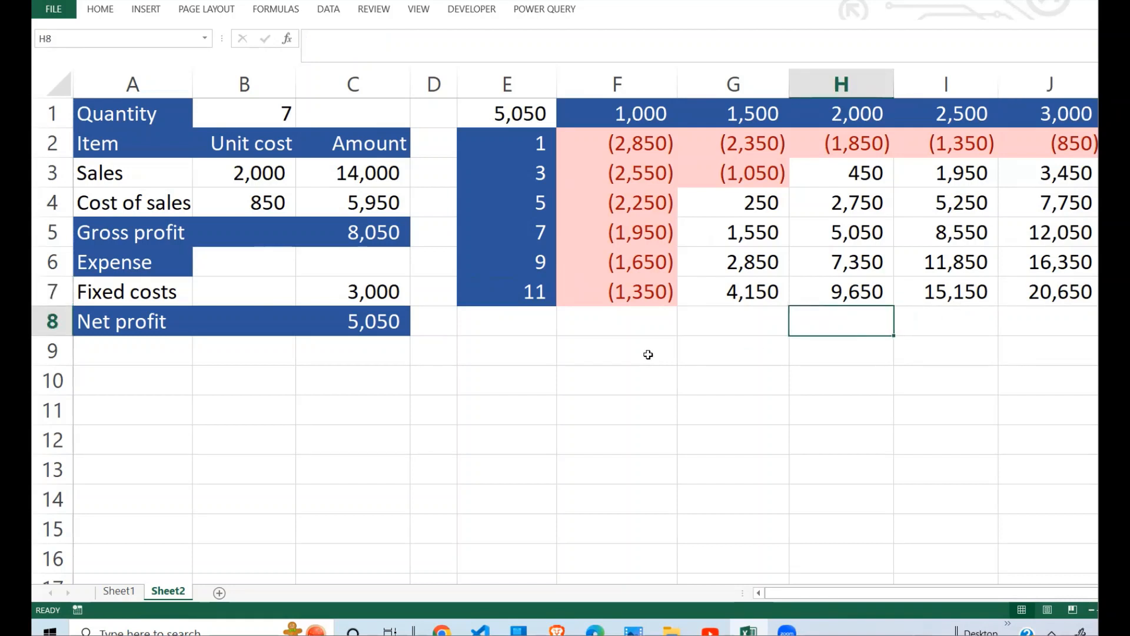